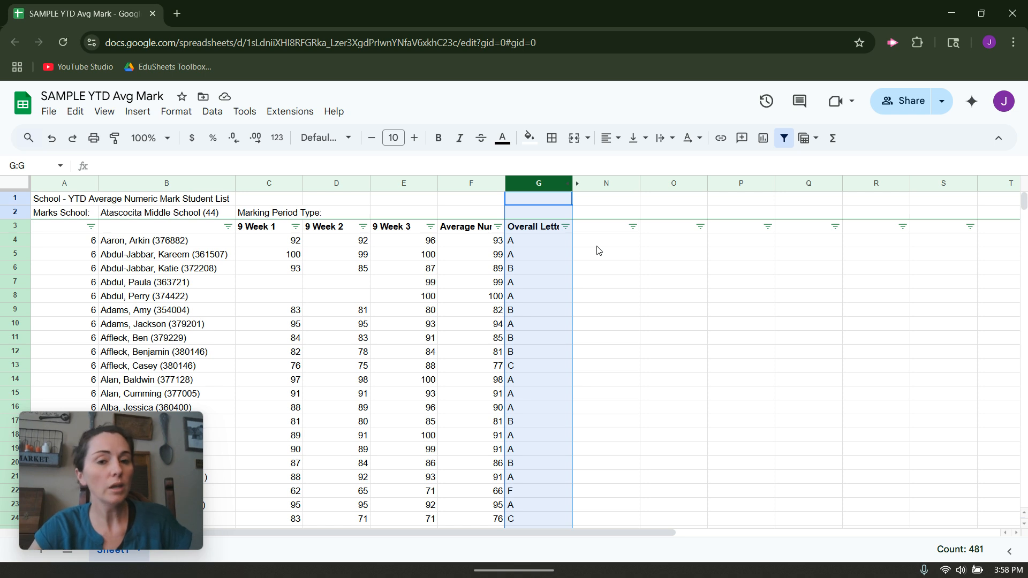
Compare several students' average numeric marks in column F with their overall letter grades in column G
{"action": "key", "text": "ctrl+c"}
{"action": "left_click", "coordinate": [528, 241]}
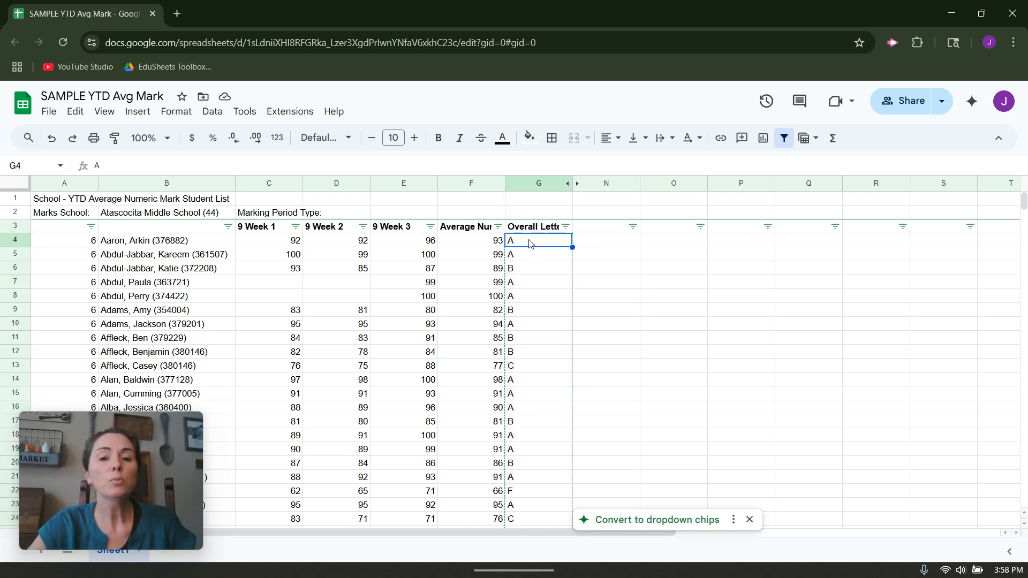
{"action": "left_click", "coordinate": [481, 245]}
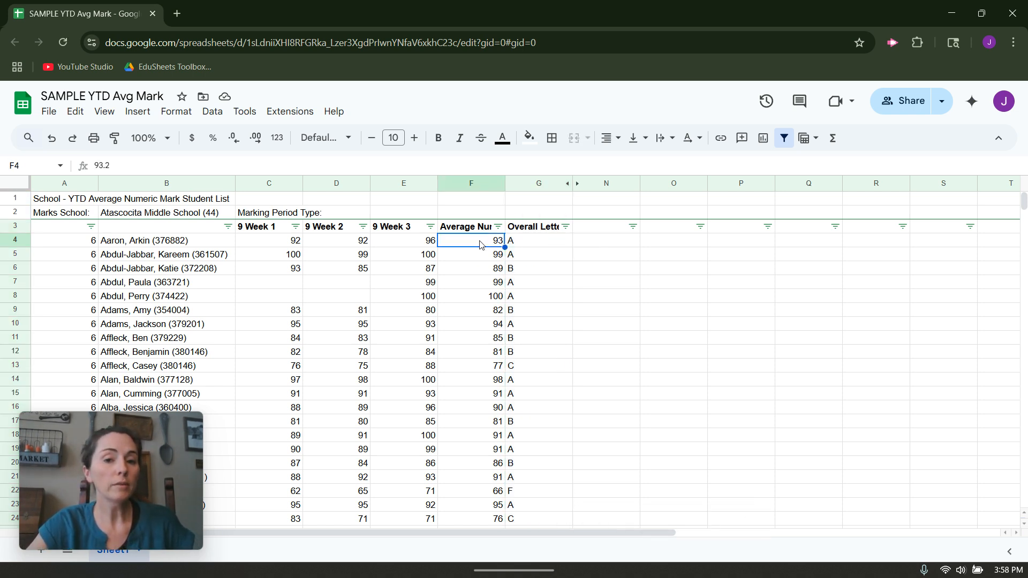
{"action": "left_click", "coordinate": [538, 247]}
{"action": "left_click", "coordinate": [498, 271]}
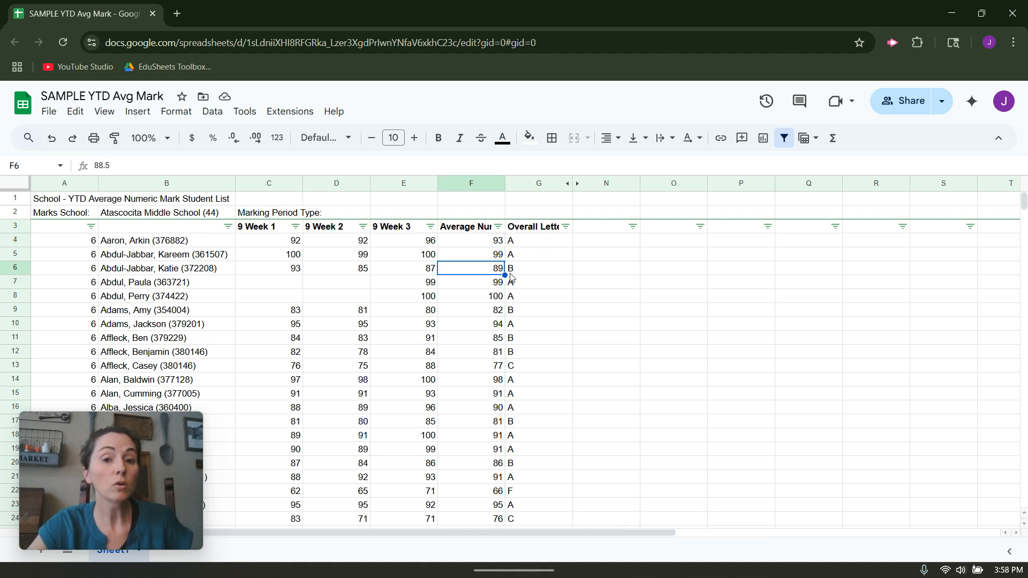
{"action": "left_click", "coordinate": [519, 272]}
{"action": "left_click", "coordinate": [492, 371]}
{"action": "left_click", "coordinate": [532, 367]}
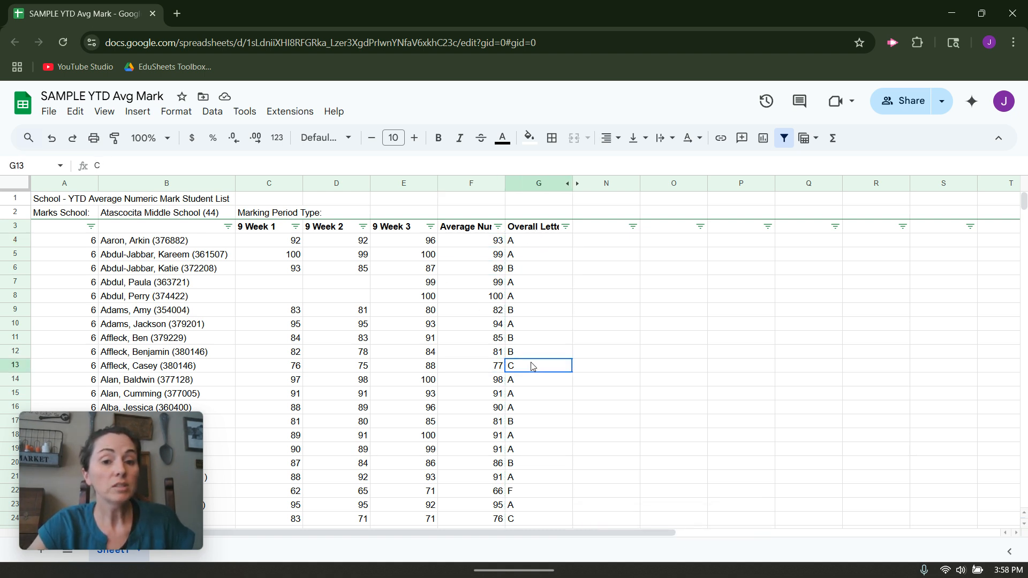
{"action": "left_click", "coordinate": [499, 491]}
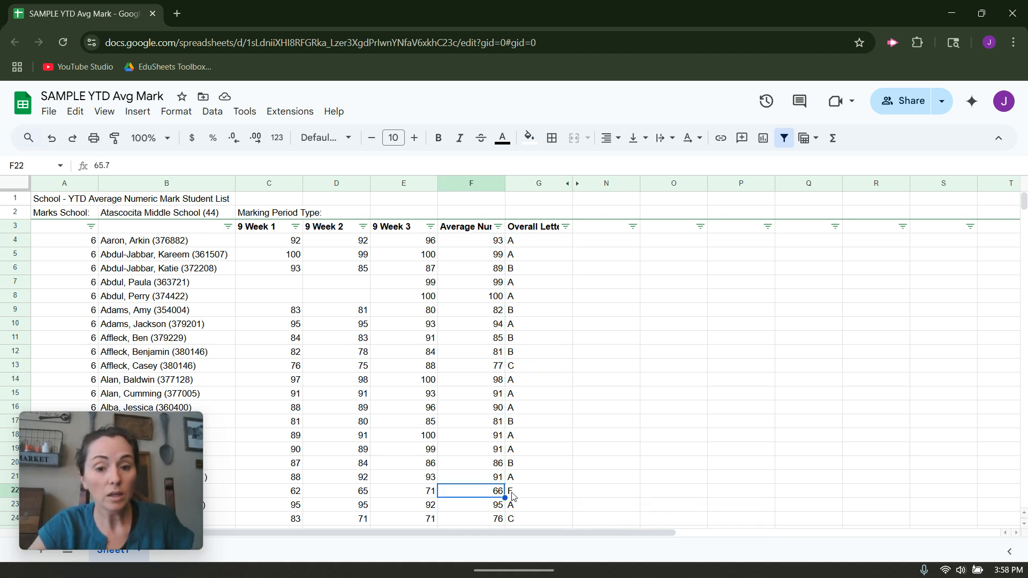
{"action": "left_click", "coordinate": [519, 492]}
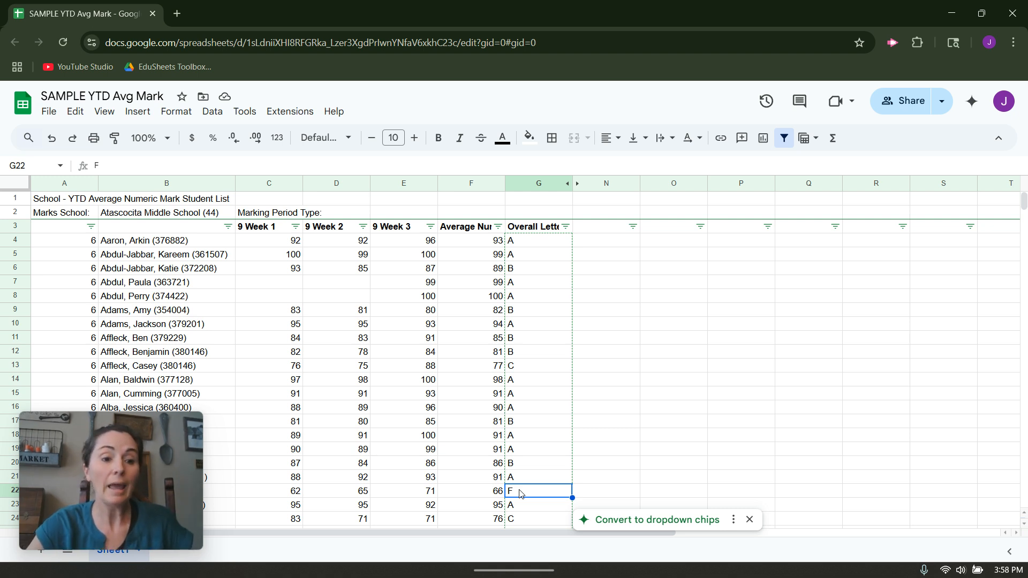
{"action": "left_click", "coordinate": [87, 493]}
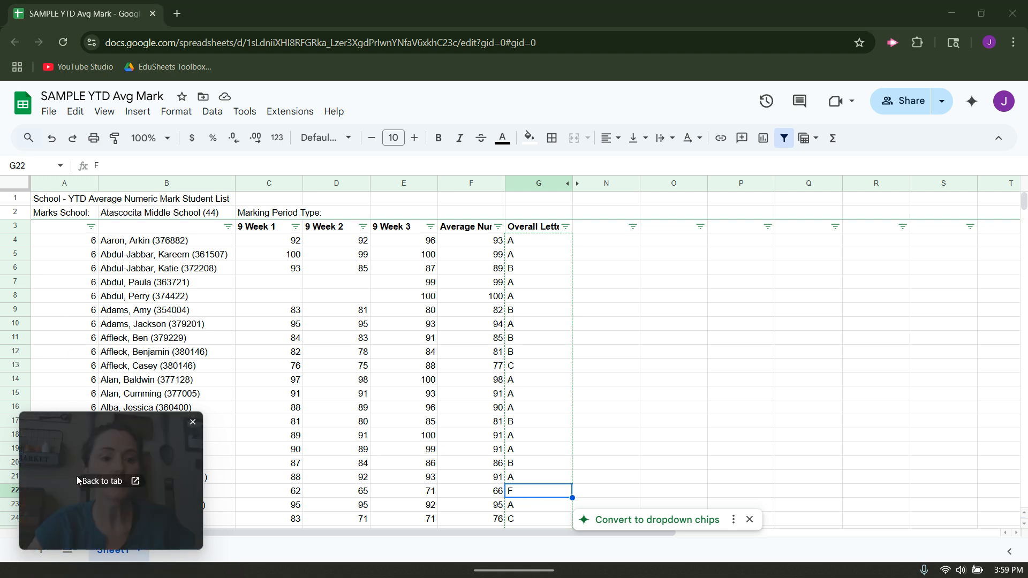
{"action": "left_click_drag", "start_coordinate": [78, 481], "coordinate": [75, 146]}
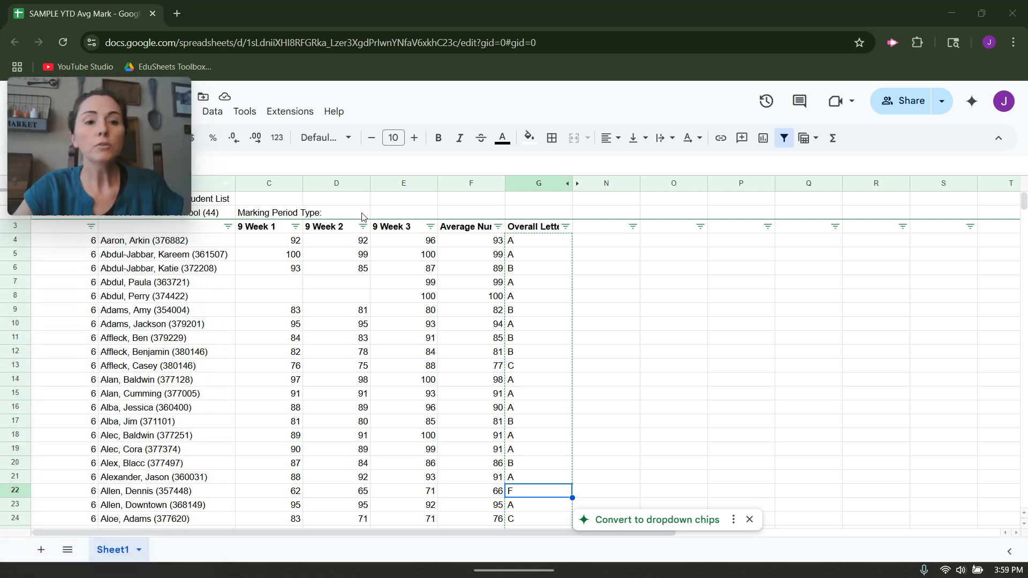
{"action": "left_click_drag", "start_coordinate": [93, 95], "coordinate": [821, 64]}
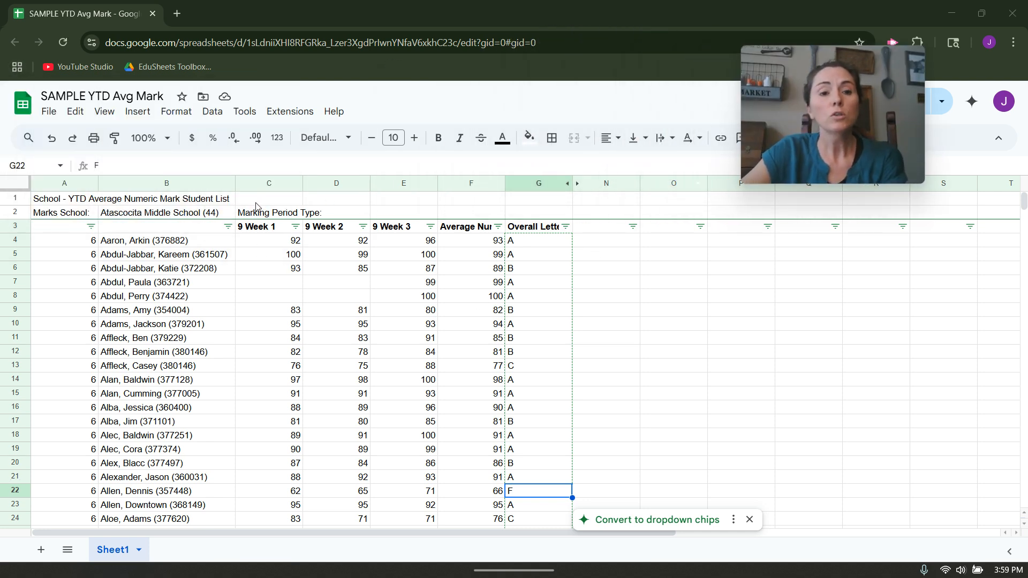
Insert a chart based on columns C through G
{"action": "left_click_drag", "start_coordinate": [269, 183], "coordinate": [520, 188]}
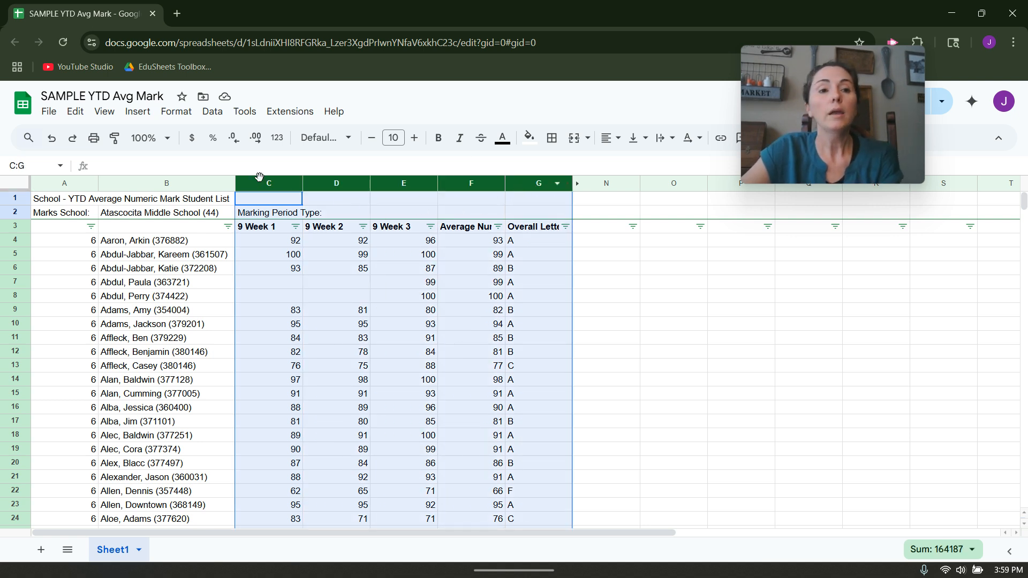
{"action": "left_click", "coordinate": [137, 112]}
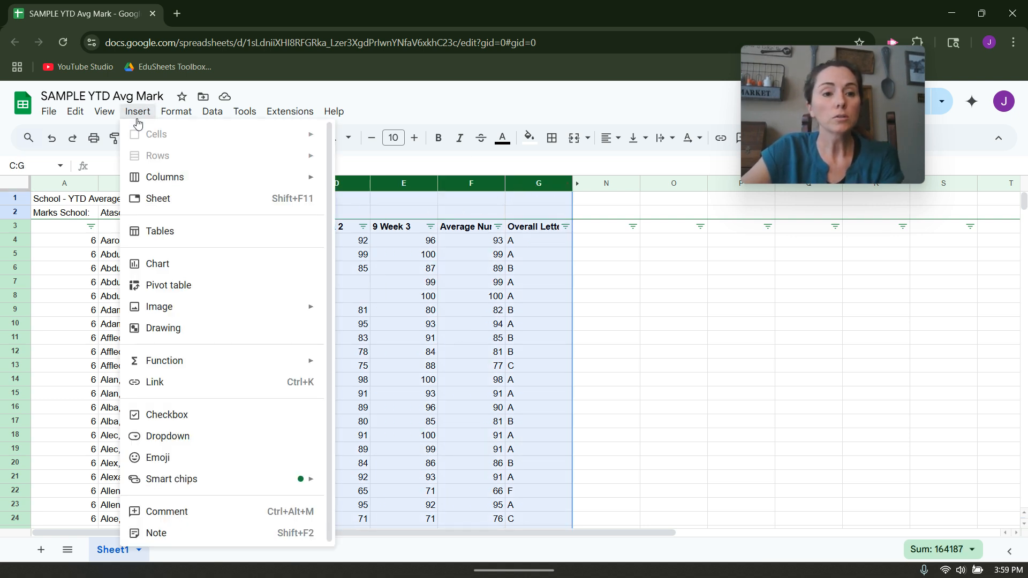
{"action": "left_click", "coordinate": [179, 264]}
{"action": "mouse_move", "coordinate": [882, 115]}
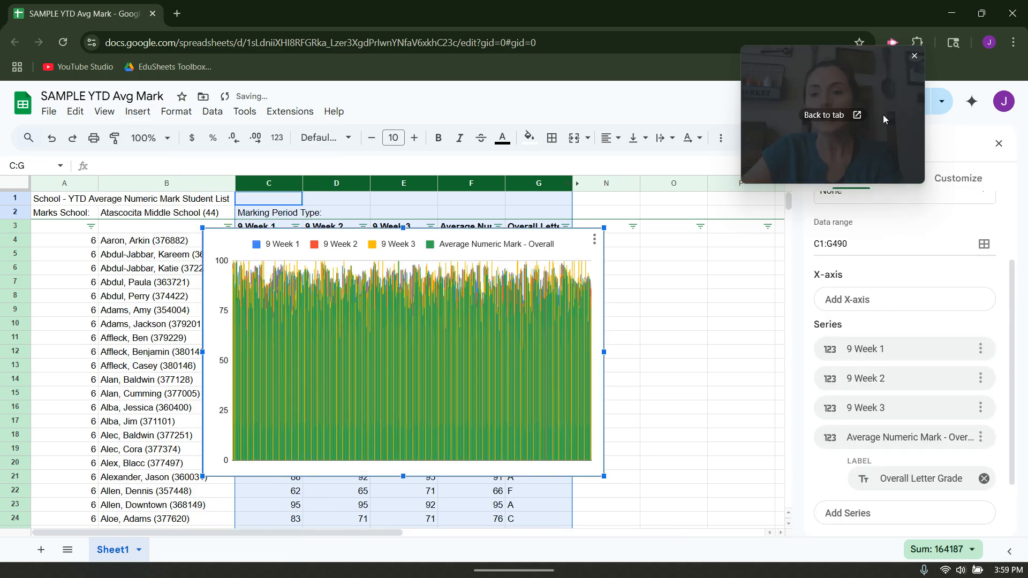
{"action": "left_click_drag", "start_coordinate": [883, 114], "coordinate": [750, 99]}
Review the available chart types and the chart's data range, keeping the column chart and the range C1:G490
{"action": "scroll", "coordinate": [914, 248], "scroll_direction": "up", "scroll_amount": 2}
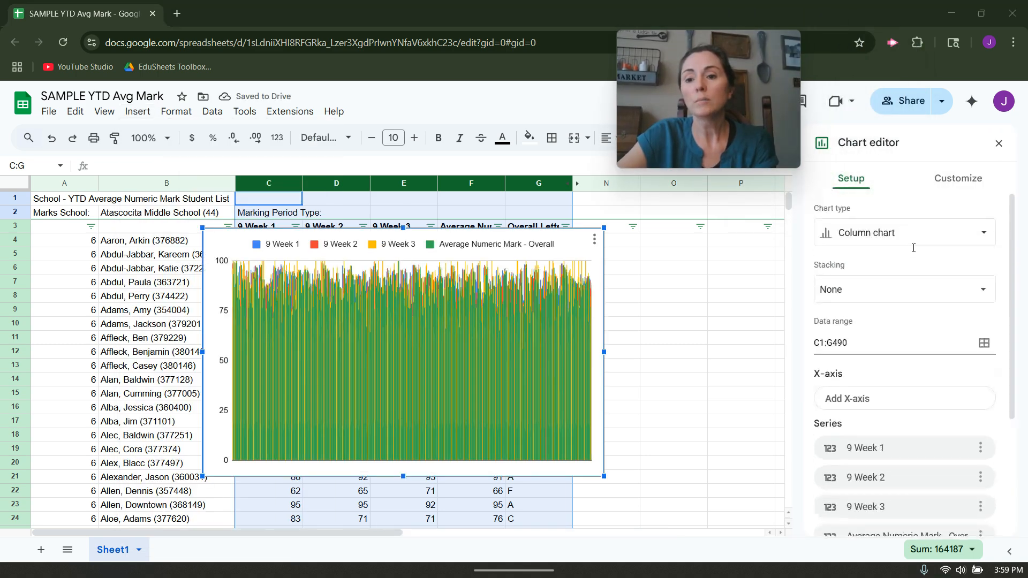
{"action": "left_click", "coordinate": [917, 232]}
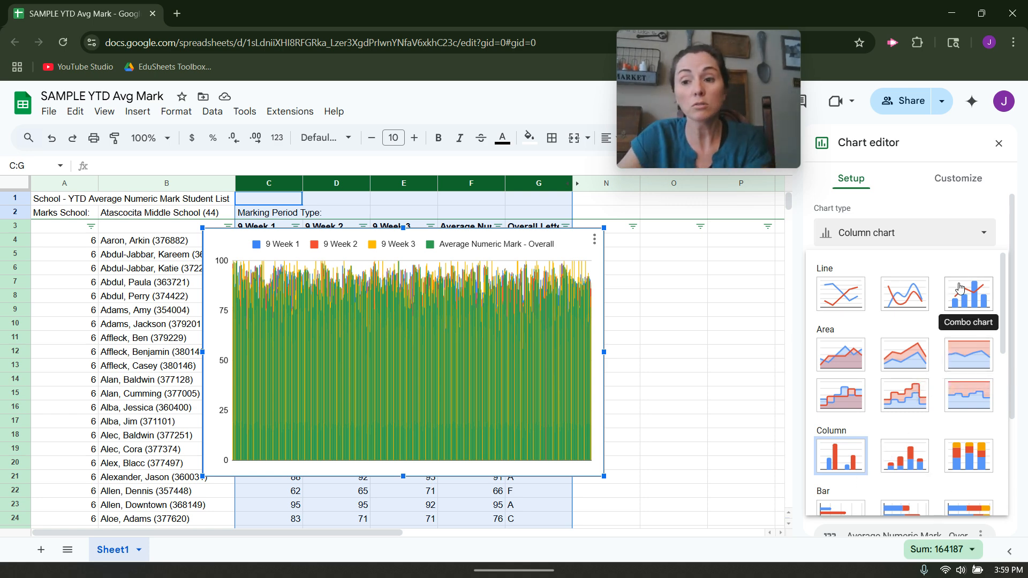
{"action": "scroll", "coordinate": [857, 375], "scroll_direction": "down", "scroll_amount": 3}
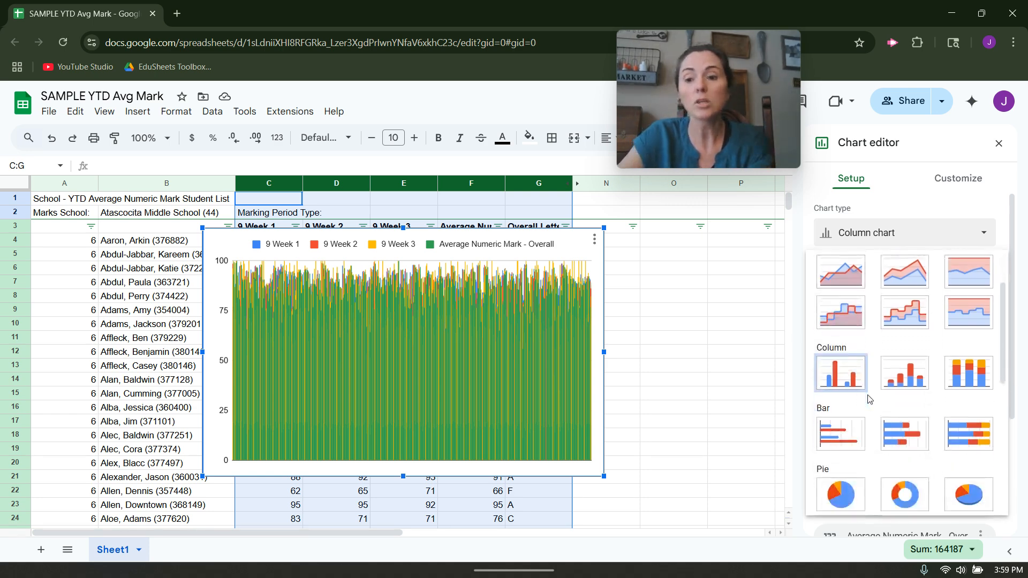
{"action": "scroll", "coordinate": [868, 399], "scroll_direction": "down", "scroll_amount": 1}
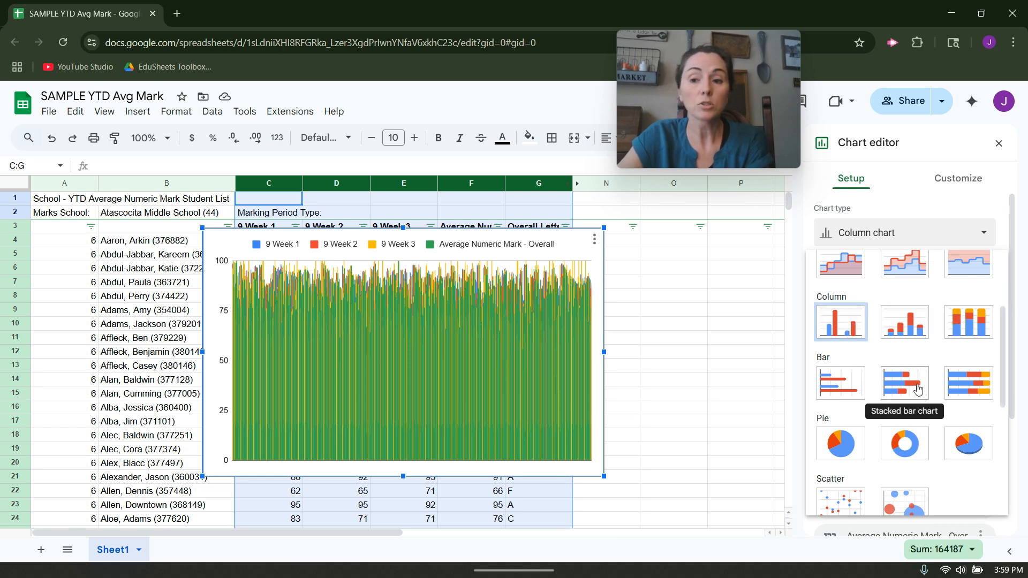
{"action": "scroll", "coordinate": [918, 386], "scroll_direction": "down", "scroll_amount": 3}
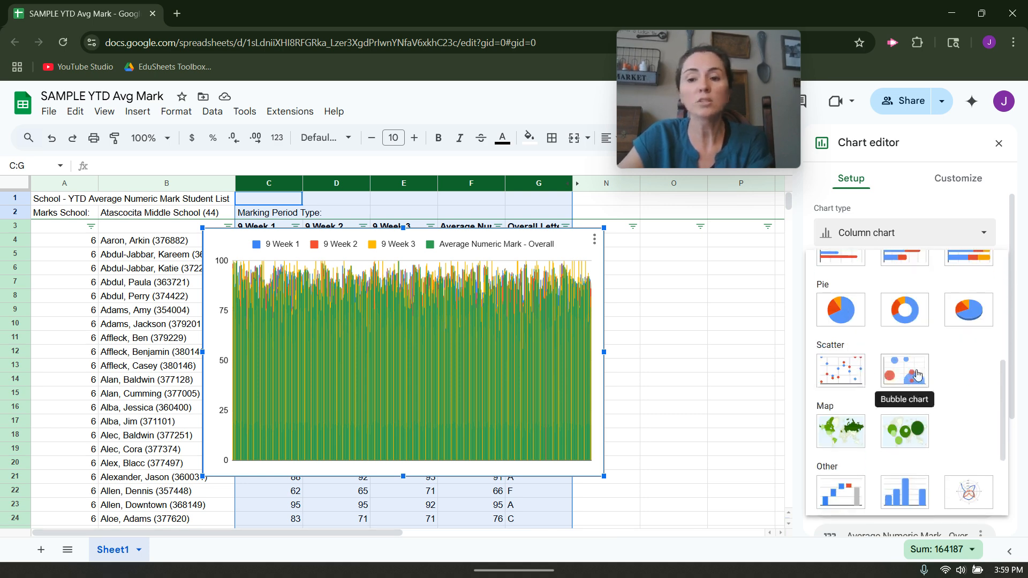
{"action": "scroll", "coordinate": [960, 391], "scroll_direction": "down", "scroll_amount": 3}
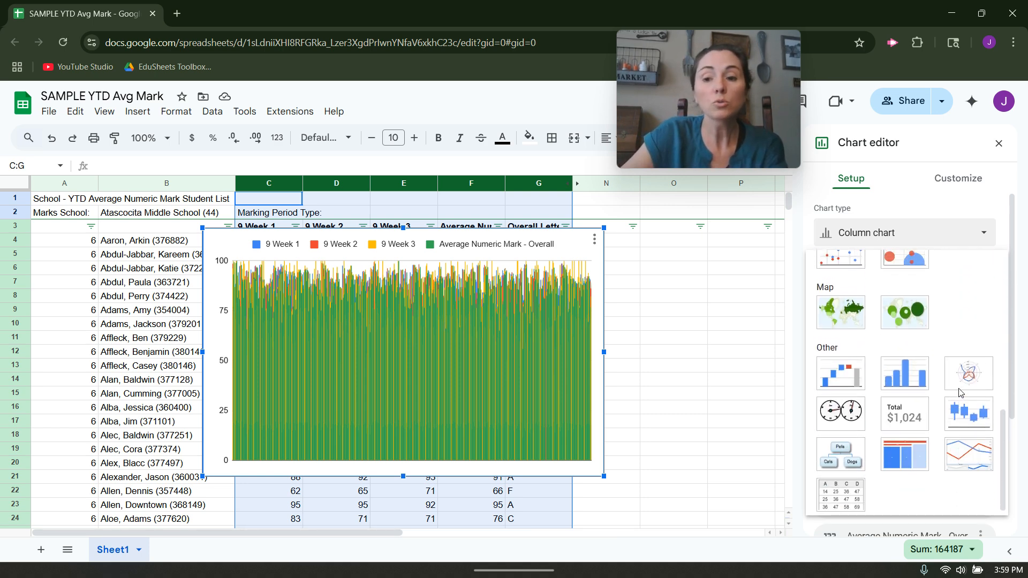
{"action": "scroll", "coordinate": [960, 392], "scroll_direction": "up", "scroll_amount": 3}
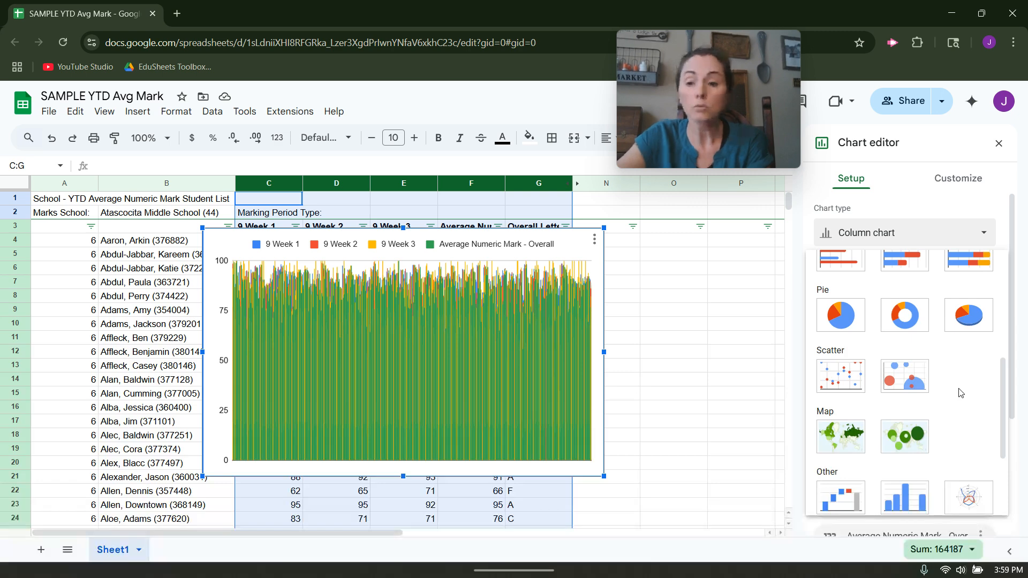
{"action": "scroll", "coordinate": [959, 393], "scroll_direction": "up", "scroll_amount": 4}
{"action": "left_click", "coordinate": [829, 333]}
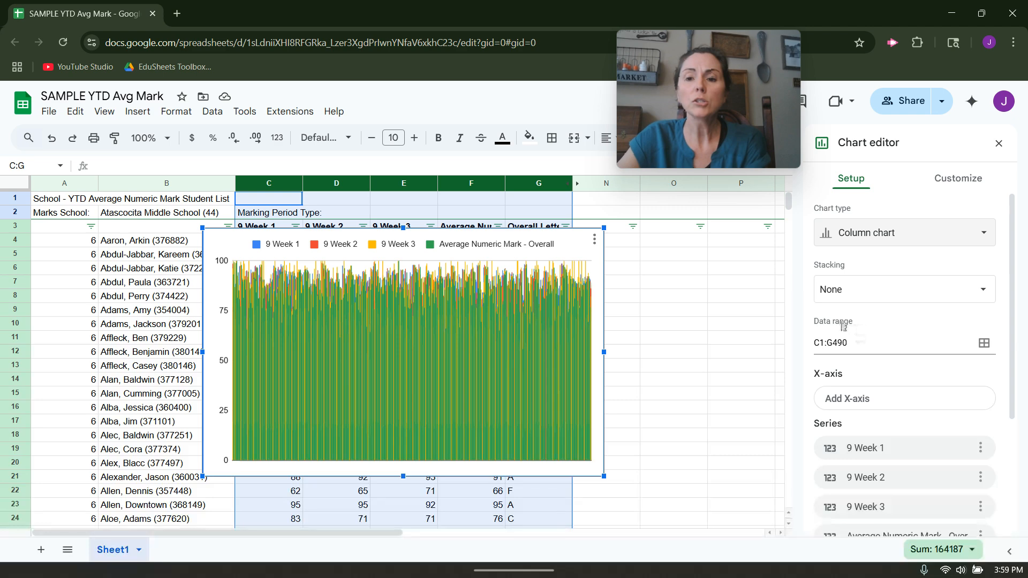
{"action": "left_click", "coordinate": [984, 343]}
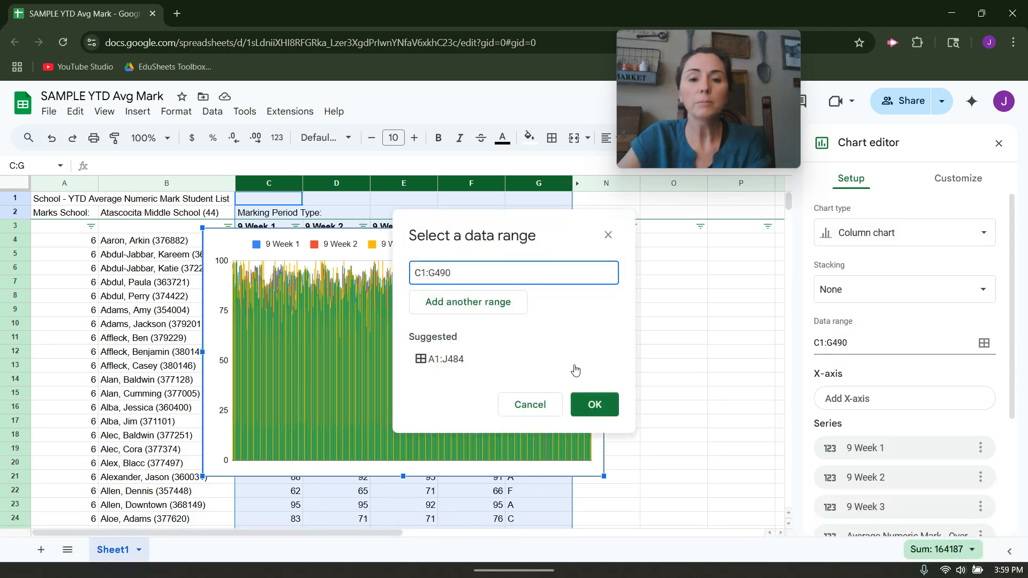
{"action": "left_click", "coordinate": [595, 405]}
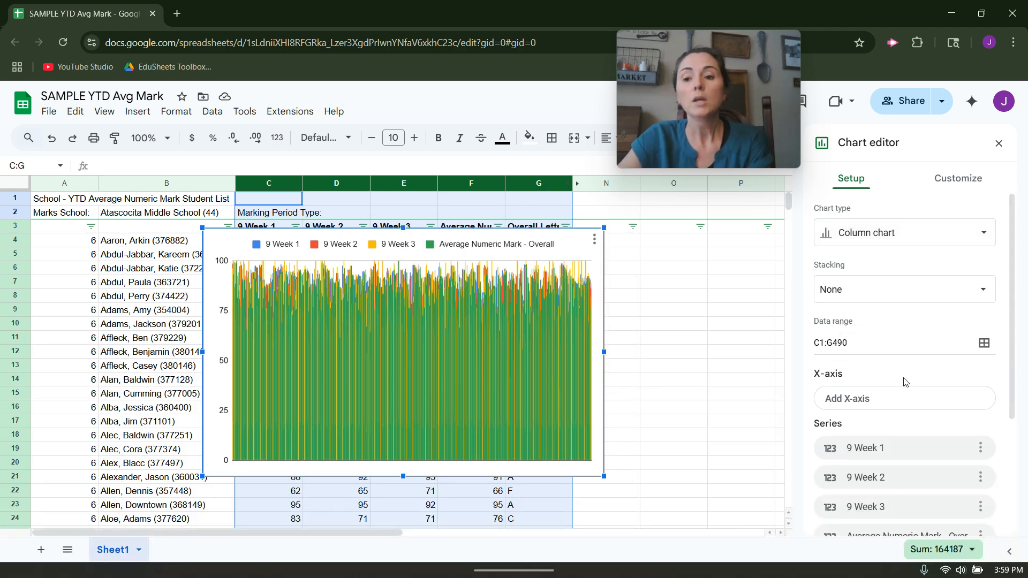
Add Average Numeric Mark - Overall as the chart's X-axis and turn on aggregation
{"action": "scroll", "coordinate": [907, 383], "scroll_direction": "down", "scroll_amount": 2}
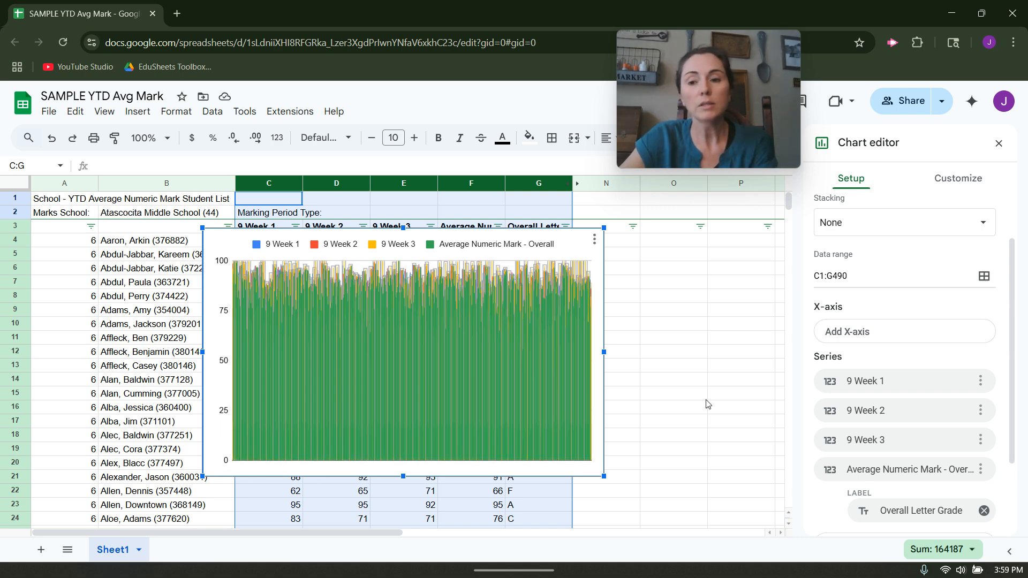
{"action": "left_click", "coordinate": [889, 332]}
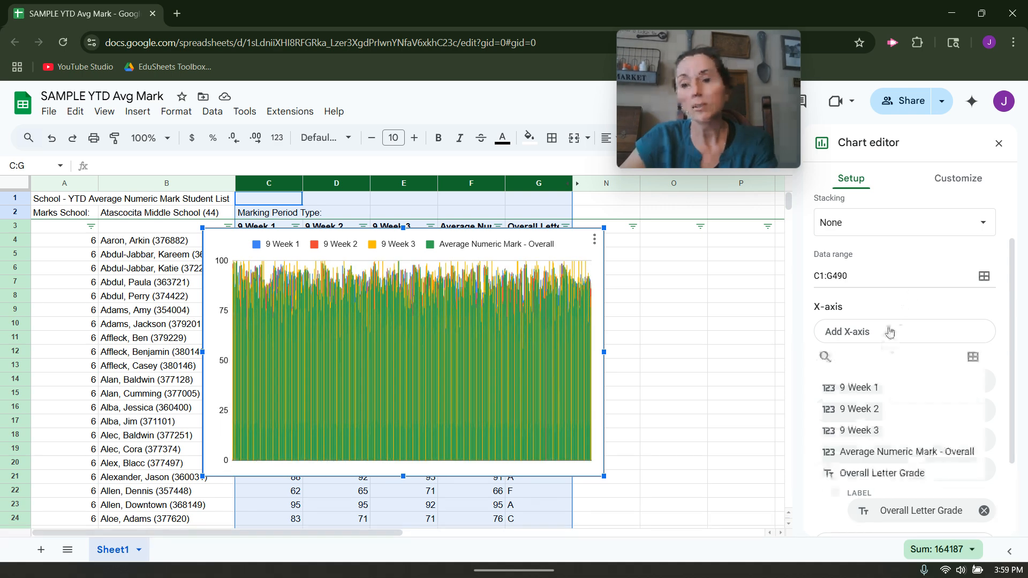
{"action": "left_click", "coordinate": [942, 452]}
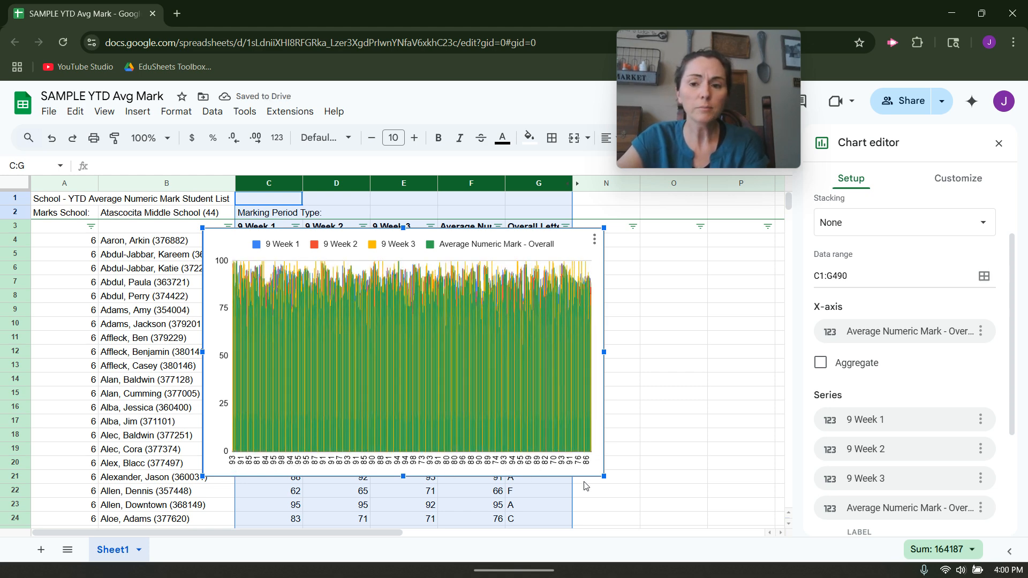
{"action": "left_click", "coordinate": [821, 364]}
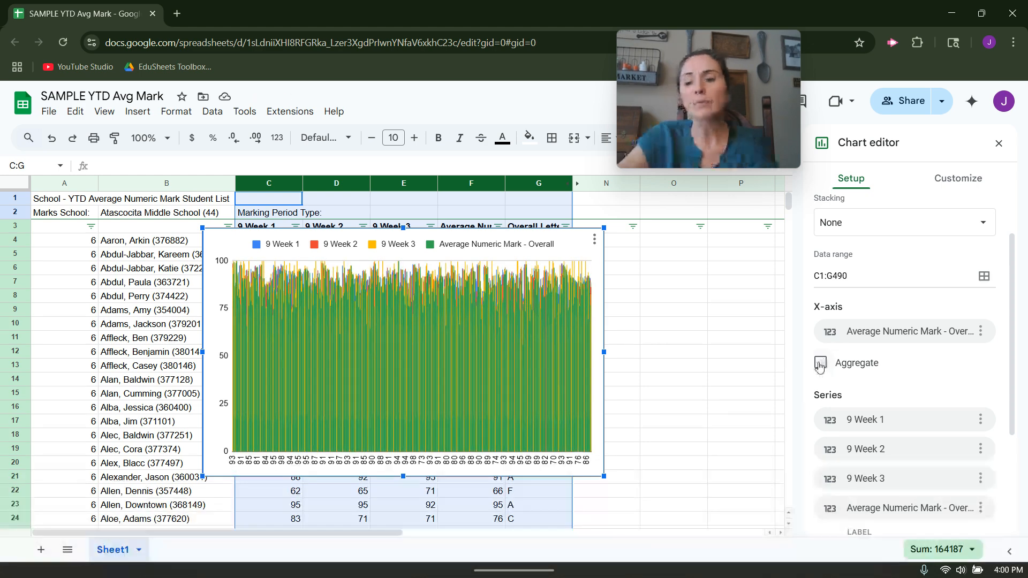
{"action": "left_click", "coordinate": [820, 364]}
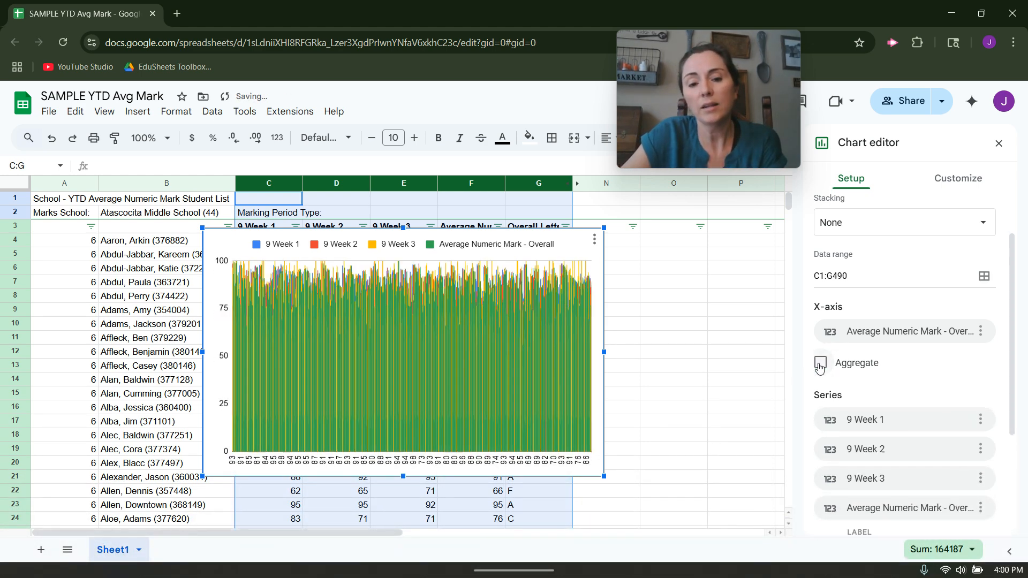
{"action": "left_click", "coordinate": [821, 365]}
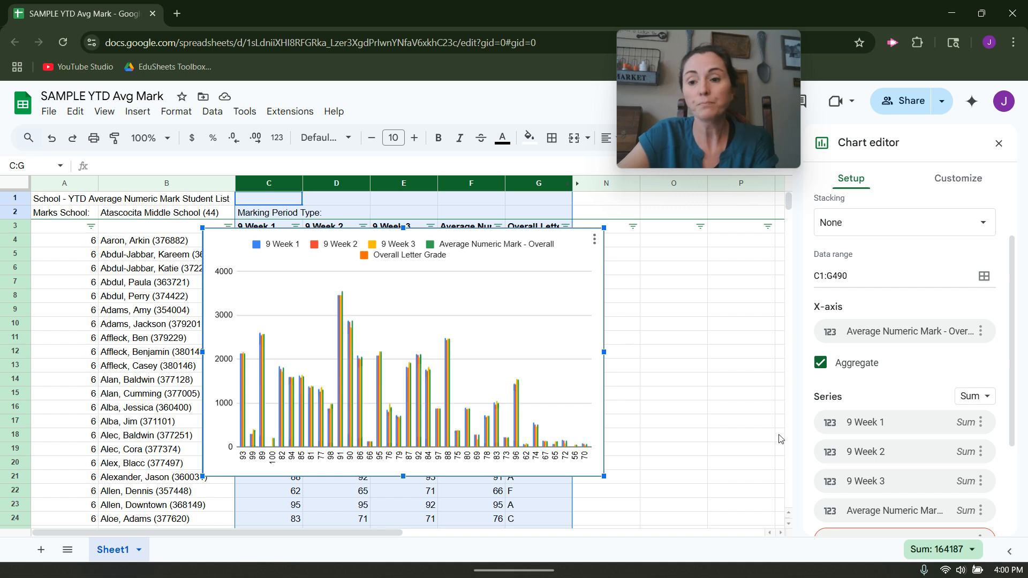
Remove the Overall Letter Grade and Average Numeric Mark - Overall series from the chart
{"action": "scroll", "coordinate": [929, 391], "scroll_direction": "down", "scroll_amount": 2}
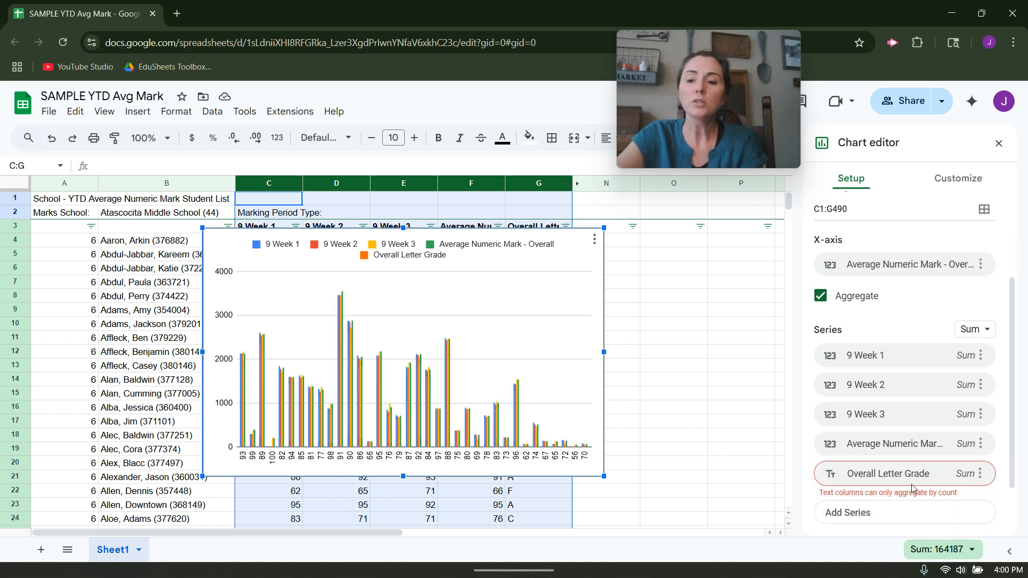
{"action": "left_click", "coordinate": [981, 473]}
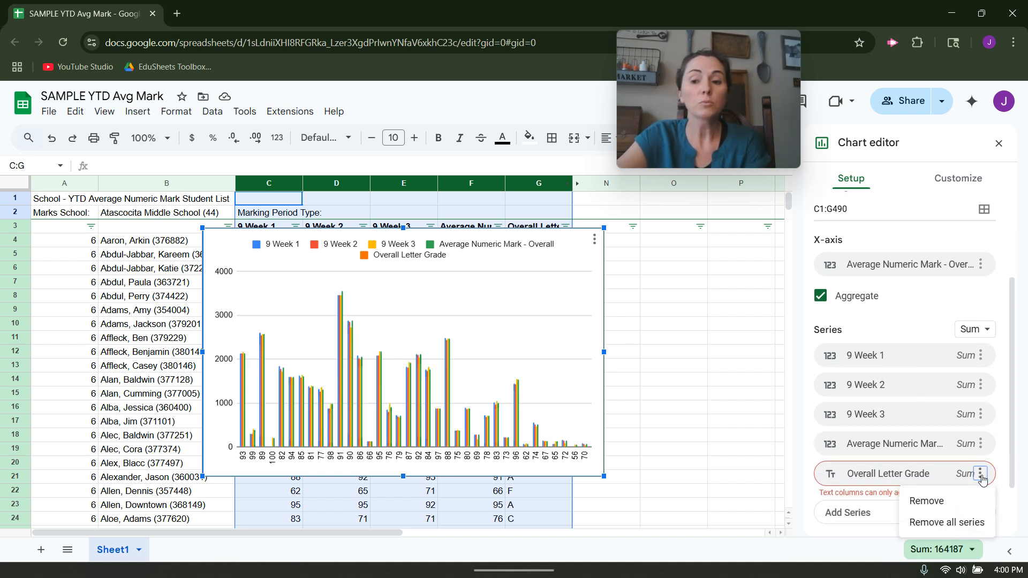
{"action": "left_click", "coordinate": [966, 499]}
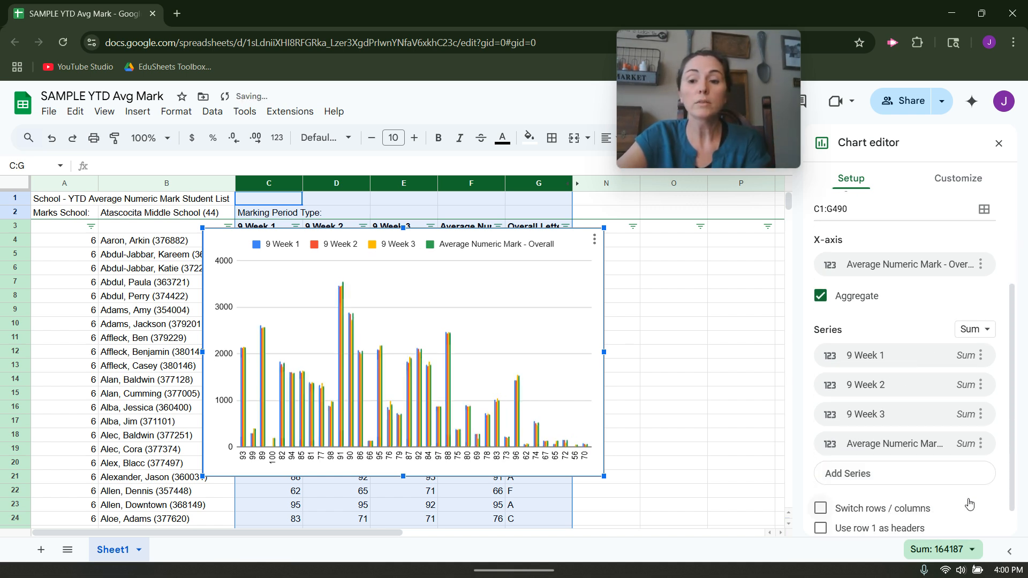
{"action": "left_click", "coordinate": [982, 444]}
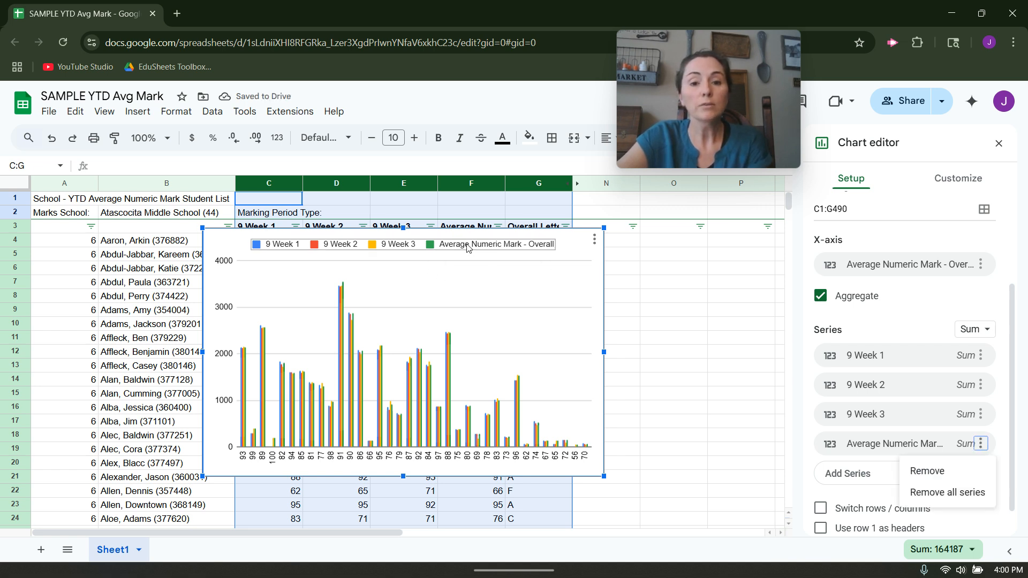
{"action": "left_click", "coordinate": [957, 473]}
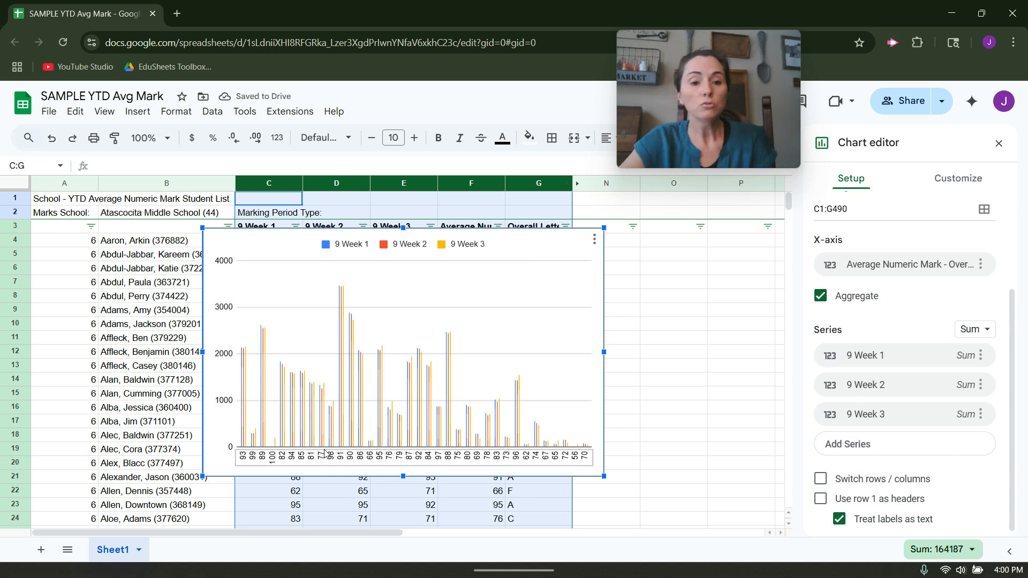
Aggregate the three 9 Week series by Average and move the chart to the sheet's upper-left corner, starting at cell A1
{"action": "scroll", "coordinate": [966, 422], "scroll_direction": "down", "scroll_amount": 1}
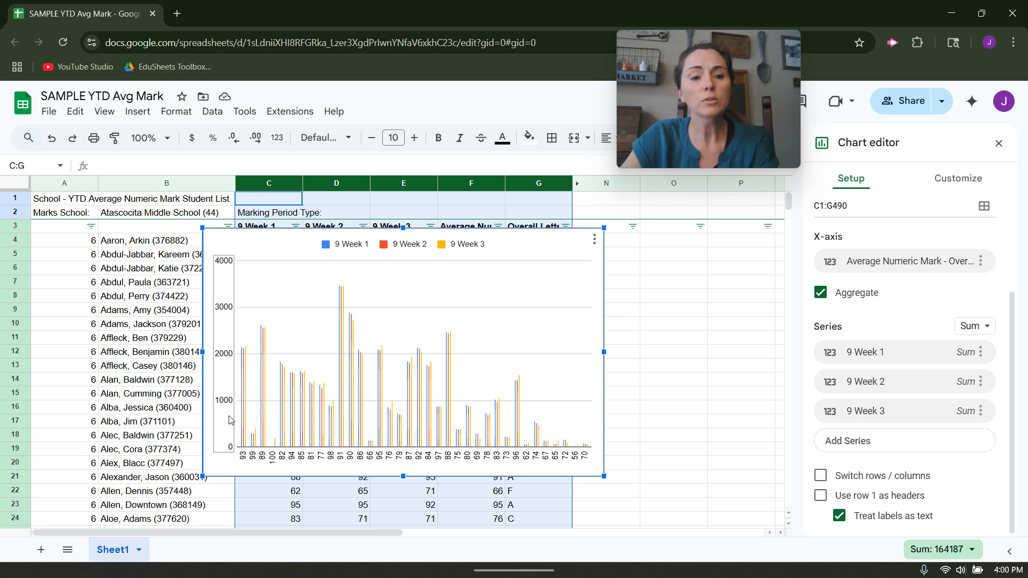
{"action": "left_click", "coordinate": [983, 332]}
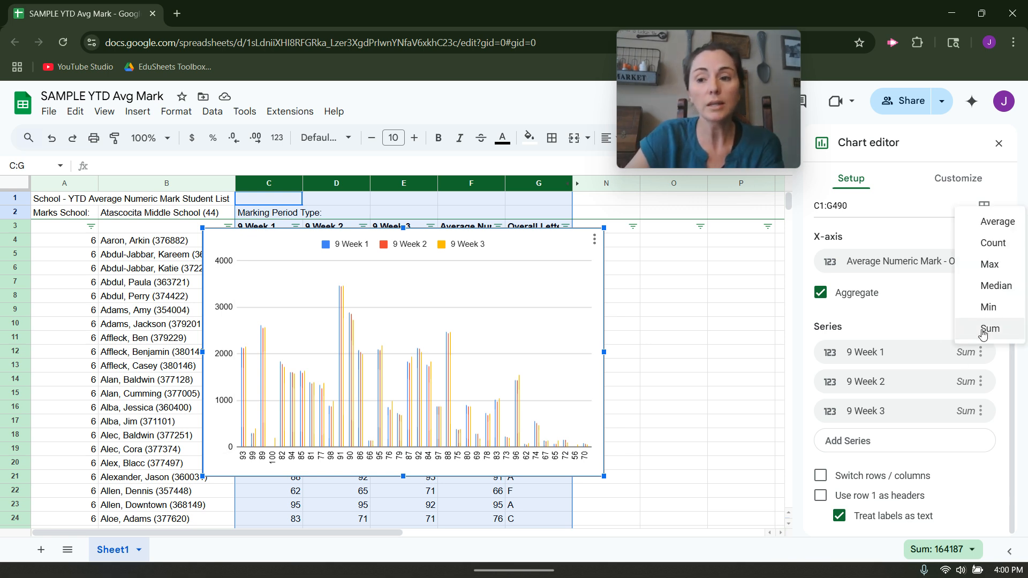
{"action": "left_click", "coordinate": [997, 222]}
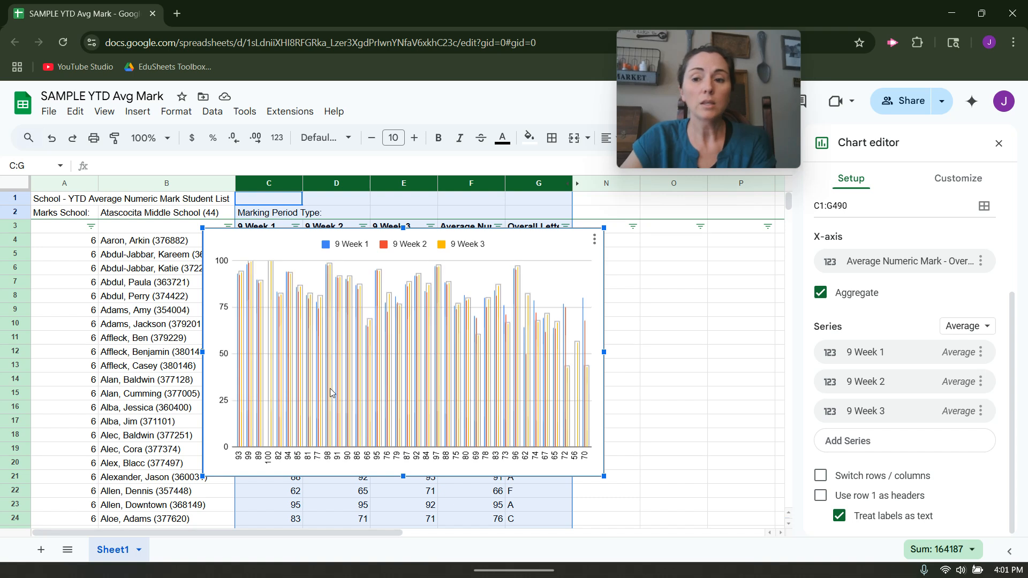
{"action": "left_click_drag", "start_coordinate": [516, 250], "coordinate": [345, 215]}
{"action": "left_click", "coordinate": [999, 146]}
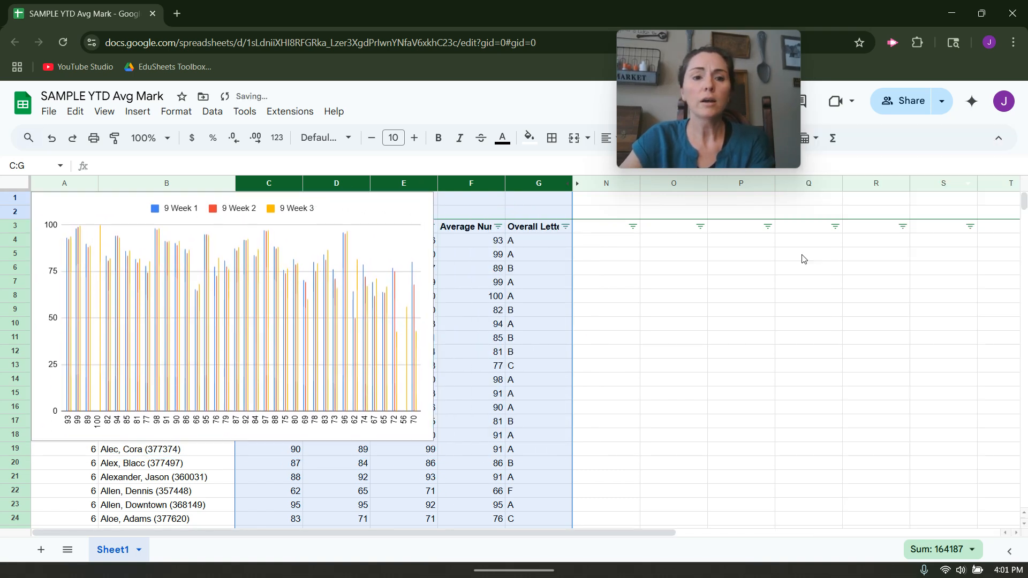
Review the download formats available for the average mark chart
{"action": "left_click", "coordinate": [327, 238]}
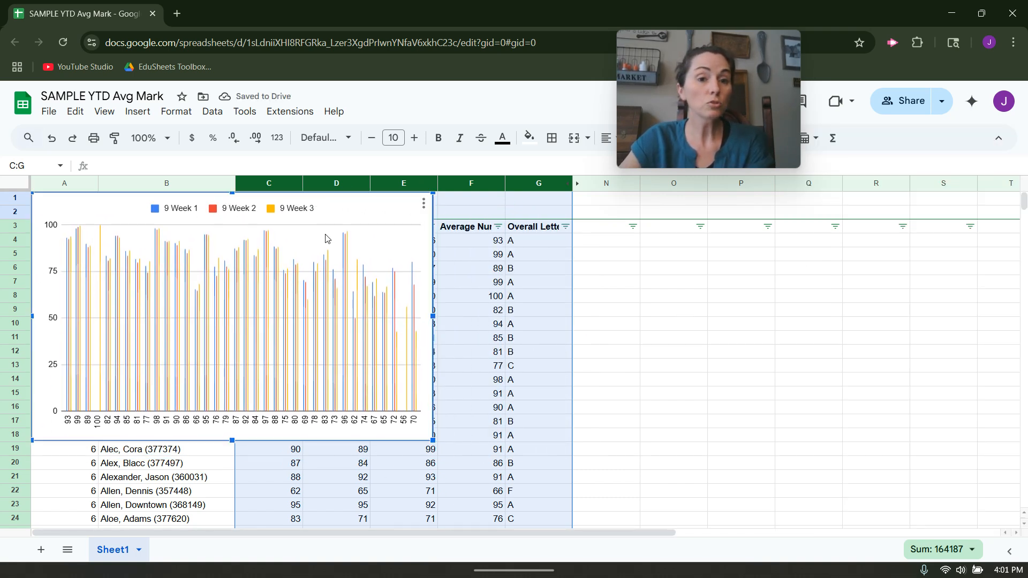
{"action": "left_click", "coordinate": [424, 206]}
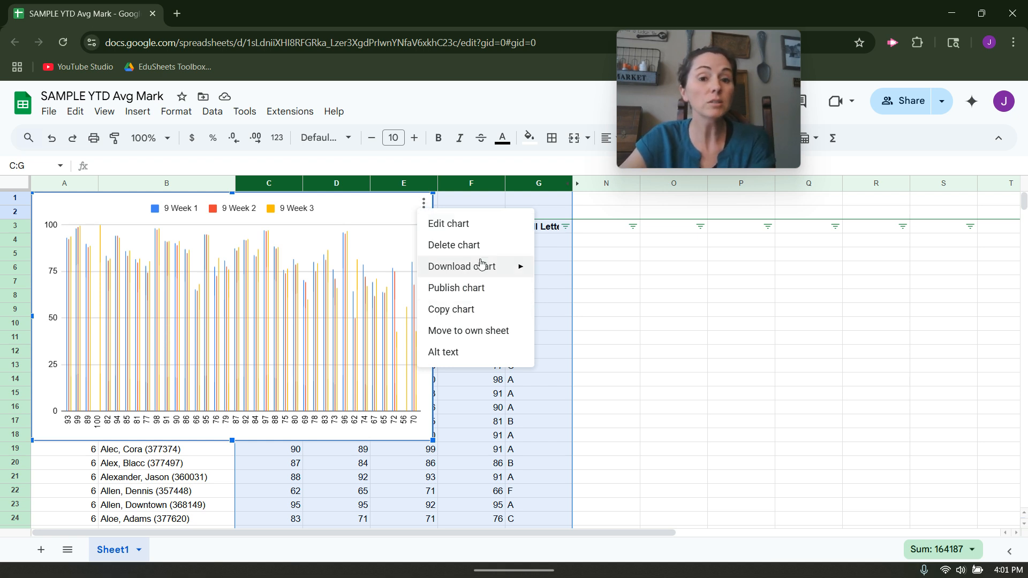
{"action": "mouse_move", "coordinate": [484, 263]}
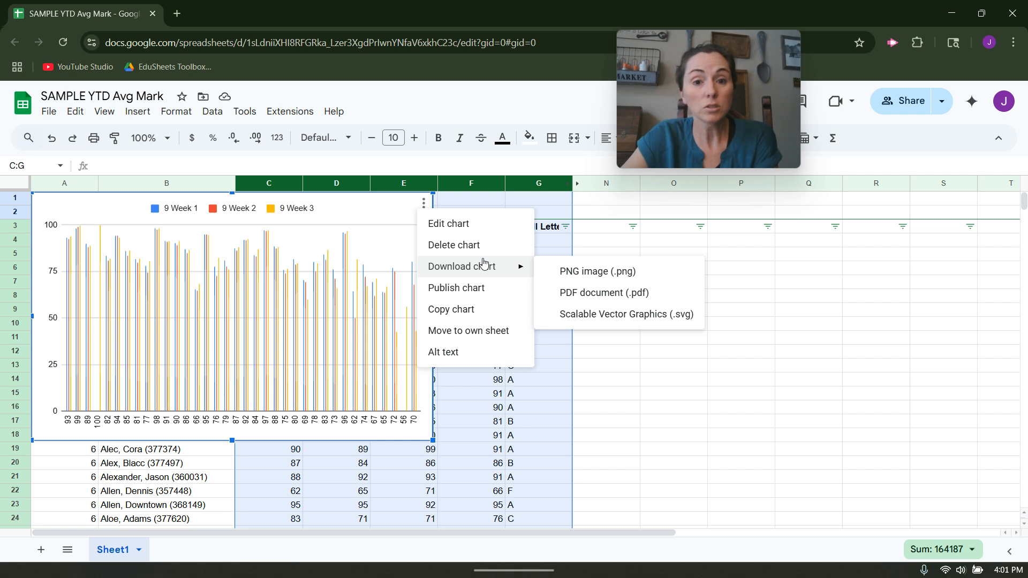
{"action": "left_click", "coordinate": [852, 253]}
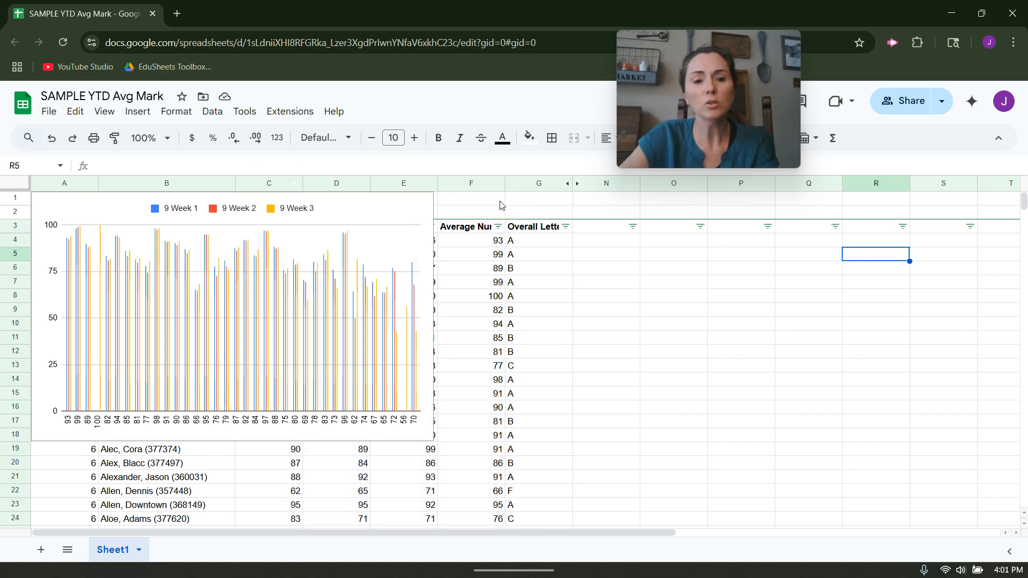
Insert a second chart based on columns C through G
{"action": "left_click_drag", "start_coordinate": [528, 186], "coordinate": [269, 184]}
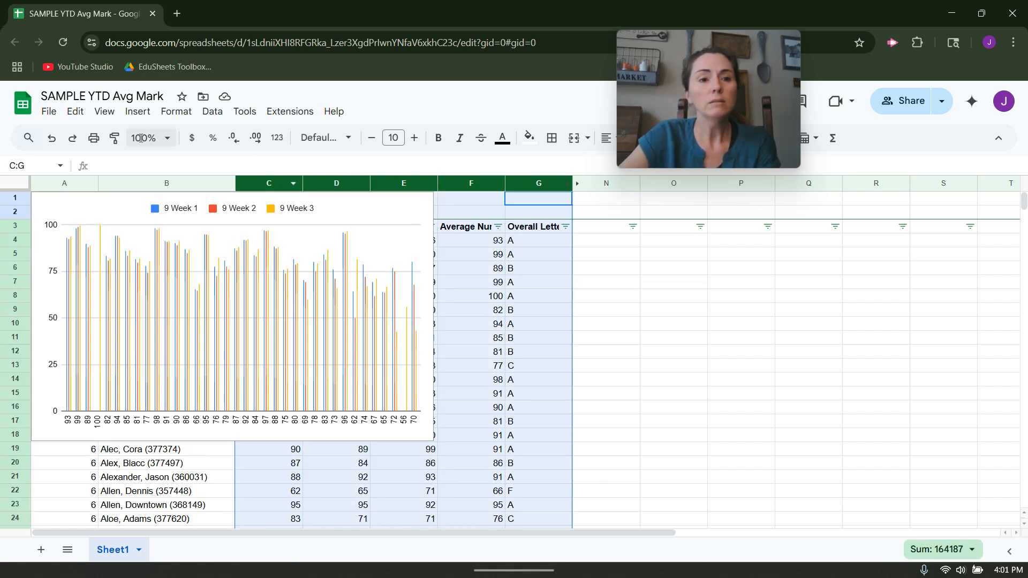
{"action": "left_click", "coordinate": [137, 112]}
{"action": "left_click", "coordinate": [206, 266]}
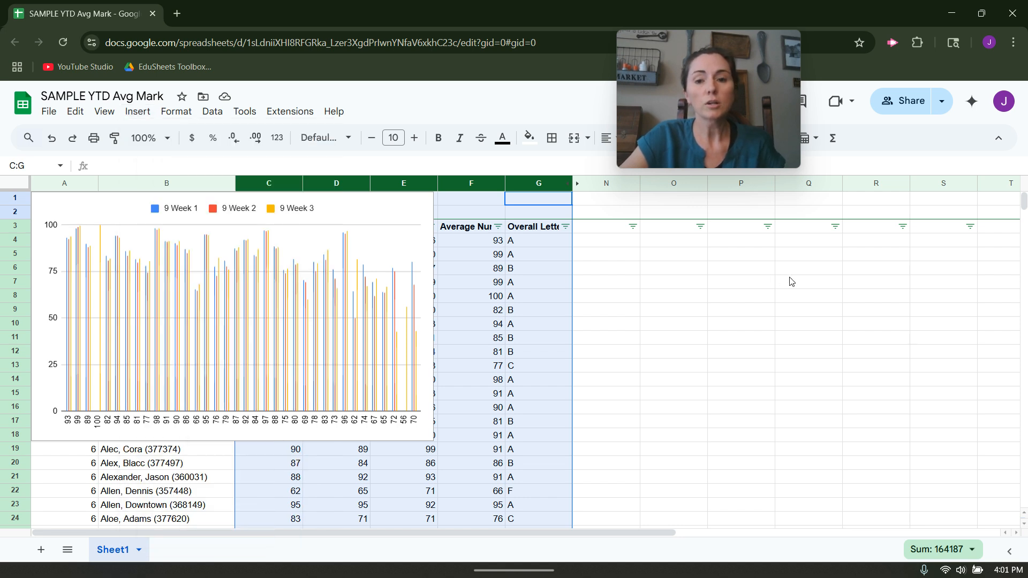
{"action": "scroll", "coordinate": [908, 266], "scroll_direction": "up", "scroll_amount": 3}
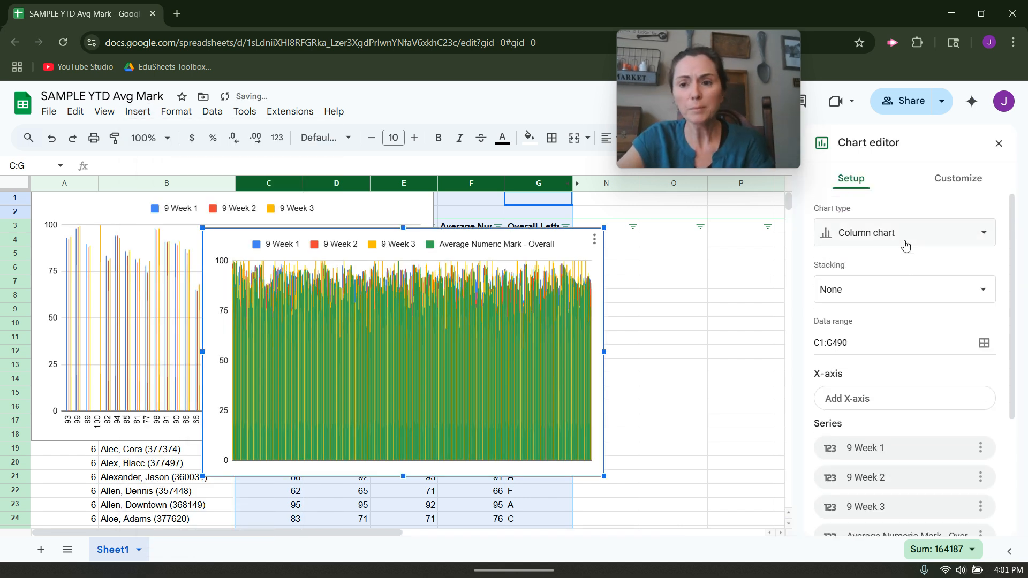
Add Overall Letter Grade as the second chart's X-axis and turn on aggregation
{"action": "scroll", "coordinate": [901, 316], "scroll_direction": "down", "scroll_amount": 1}
{"action": "left_click", "coordinate": [918, 334]}
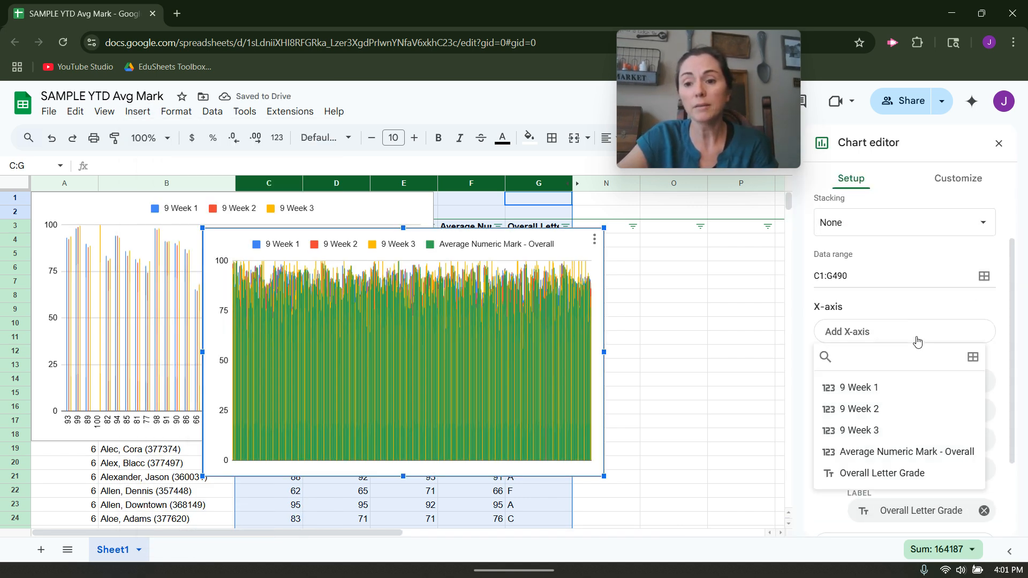
{"action": "left_click", "coordinate": [892, 474]}
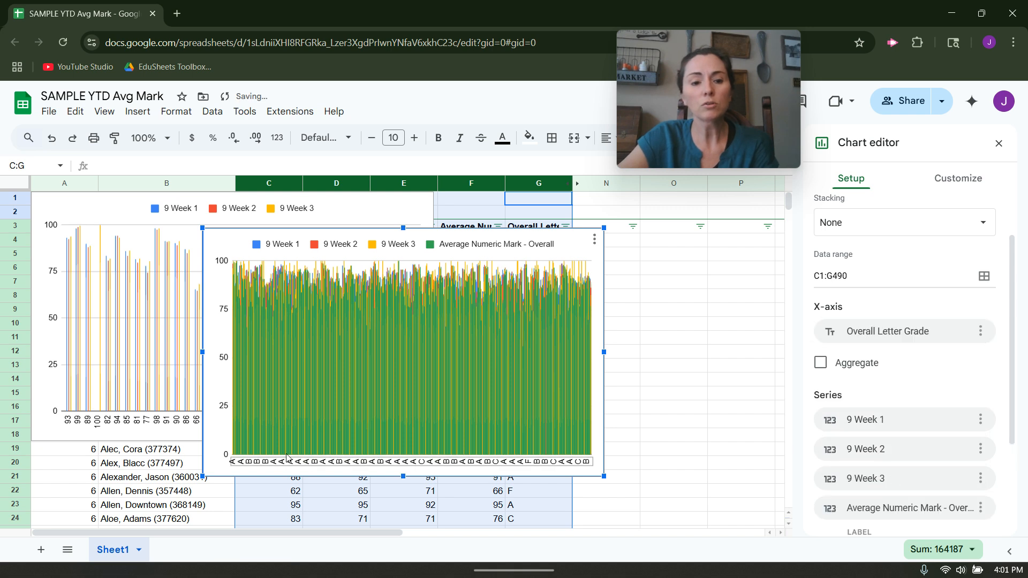
{"action": "left_click", "coordinate": [821, 363]}
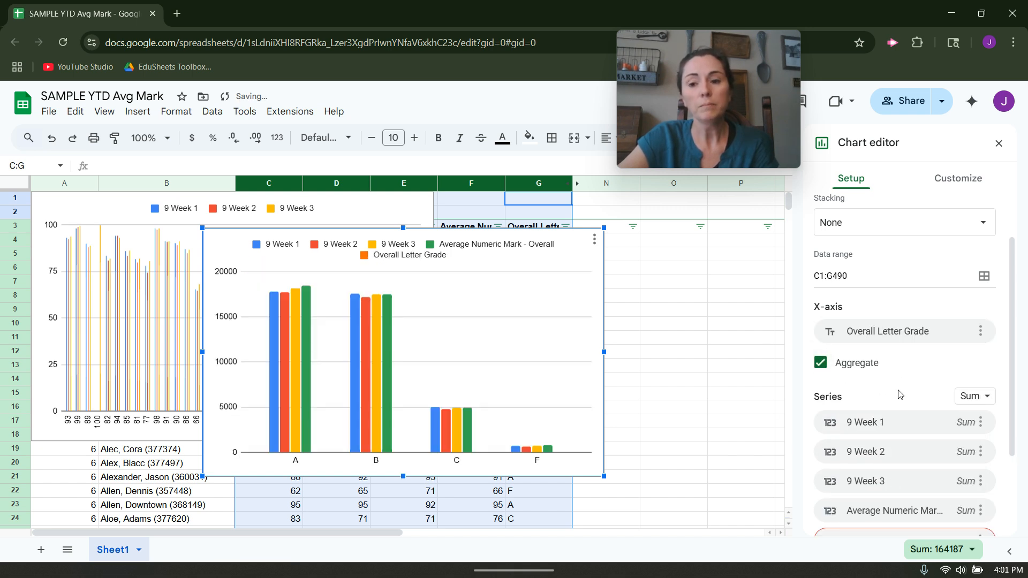
Remove the Average Numeric Mark - Overall and Overall Letter Grade series from the second chart
{"action": "scroll", "coordinate": [899, 395], "scroll_direction": "down", "scroll_amount": 2}
{"action": "left_click", "coordinate": [981, 443]}
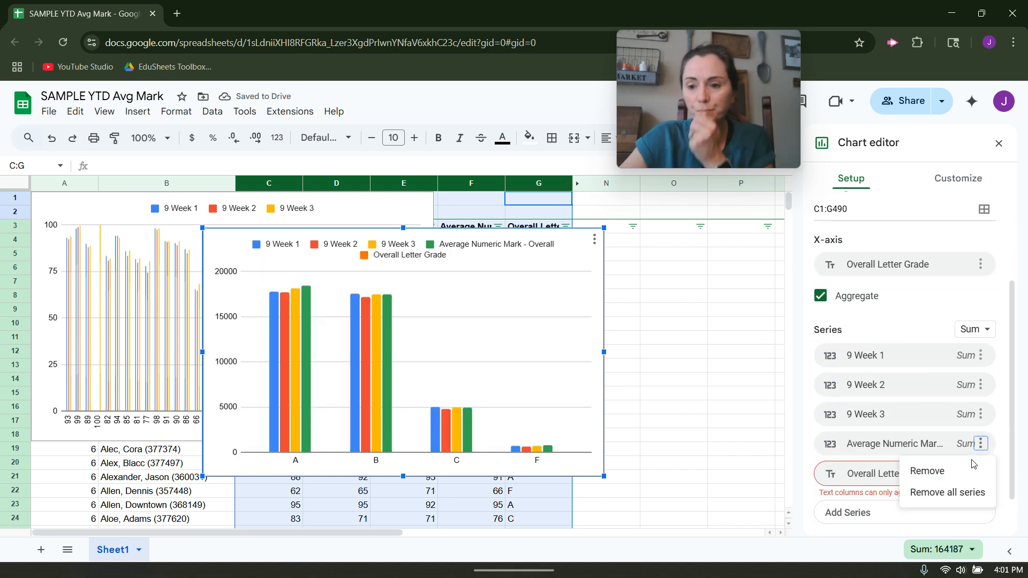
{"action": "left_click", "coordinate": [973, 466]}
{"action": "left_click", "coordinate": [980, 444]}
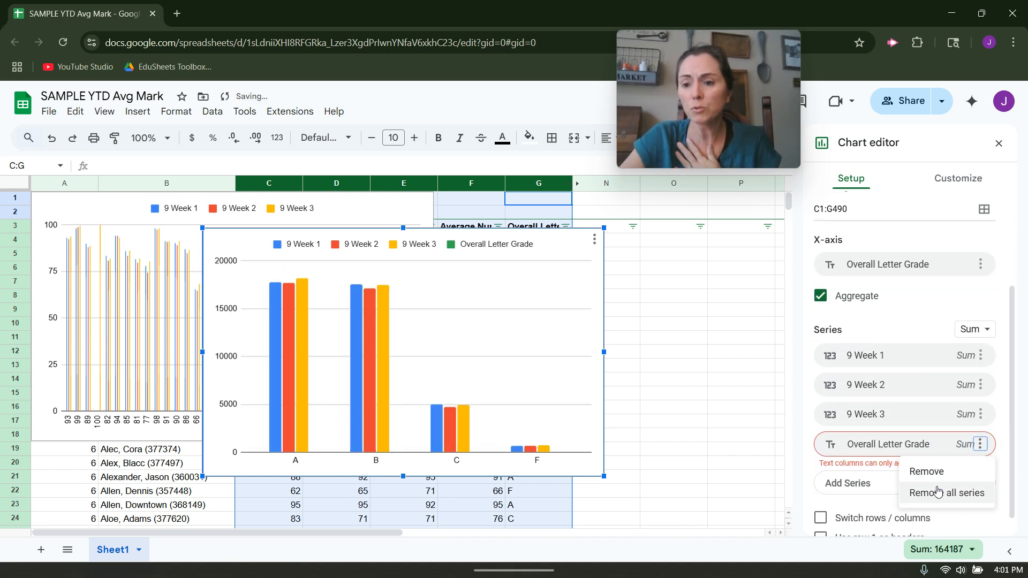
{"action": "left_click", "coordinate": [929, 474]}
Place the letter grade chart directly beside the first chart and aggregate its series by Average
{"action": "left_click_drag", "start_coordinate": [503, 246], "coordinate": [733, 209]}
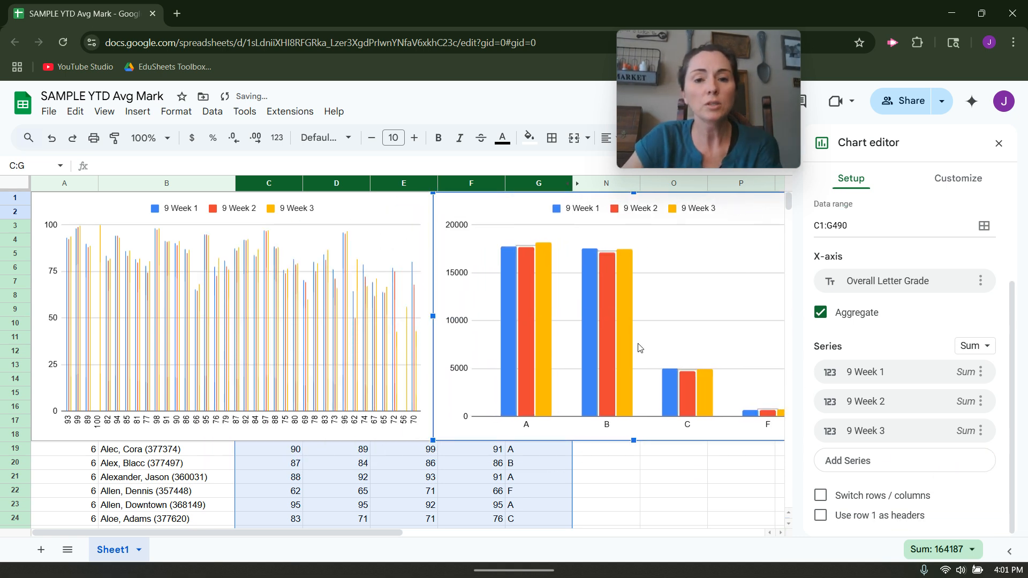
{"action": "left_click", "coordinate": [985, 346]}
{"action": "left_click", "coordinate": [1006, 242]}
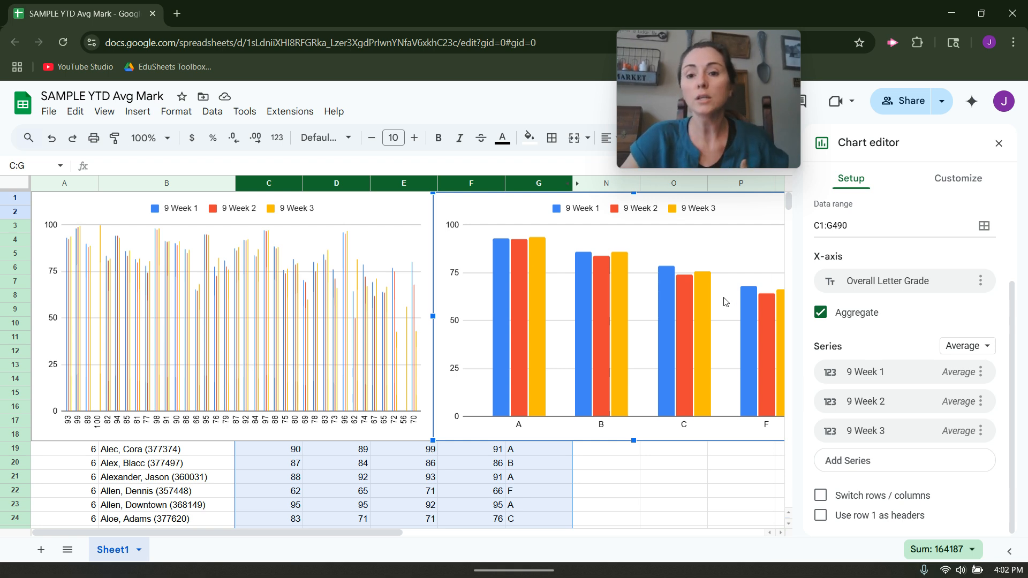
{"action": "left_click", "coordinate": [999, 143]}
Review the letter grade chart's download formats and its customization settings
{"action": "left_click", "coordinate": [825, 205]}
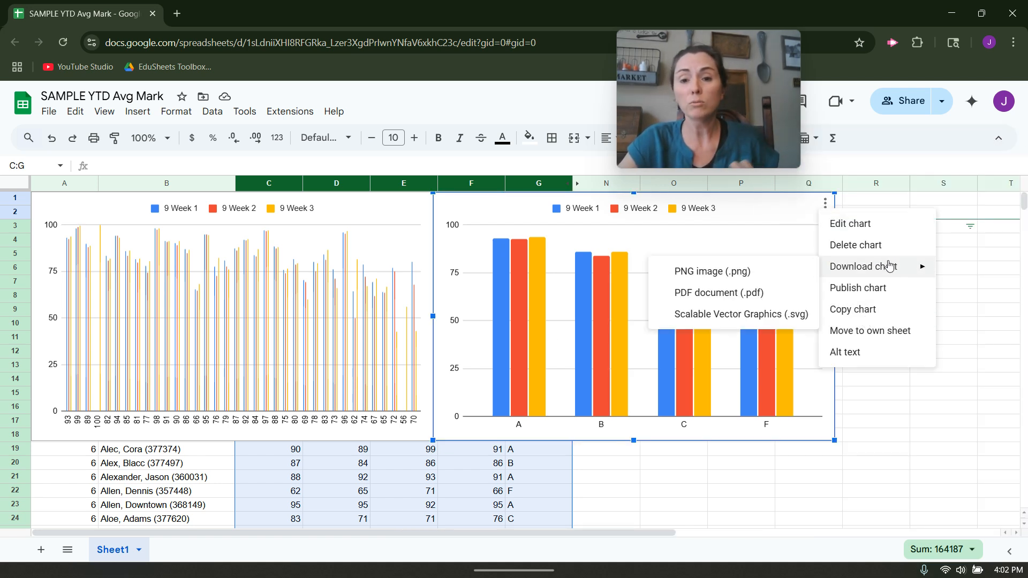
{"action": "left_click", "coordinate": [789, 242]}
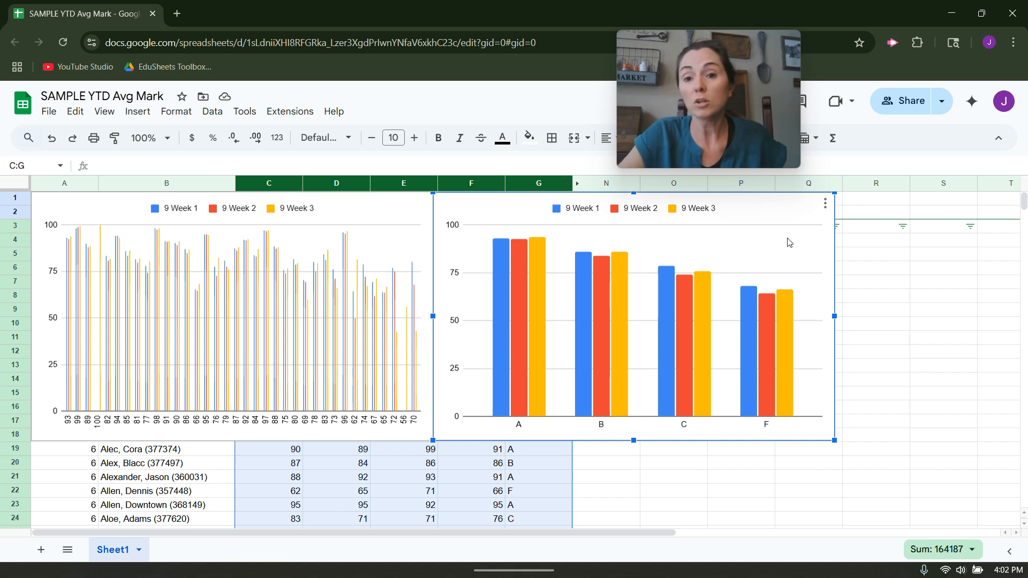
{"action": "double_click", "coordinate": [789, 242]}
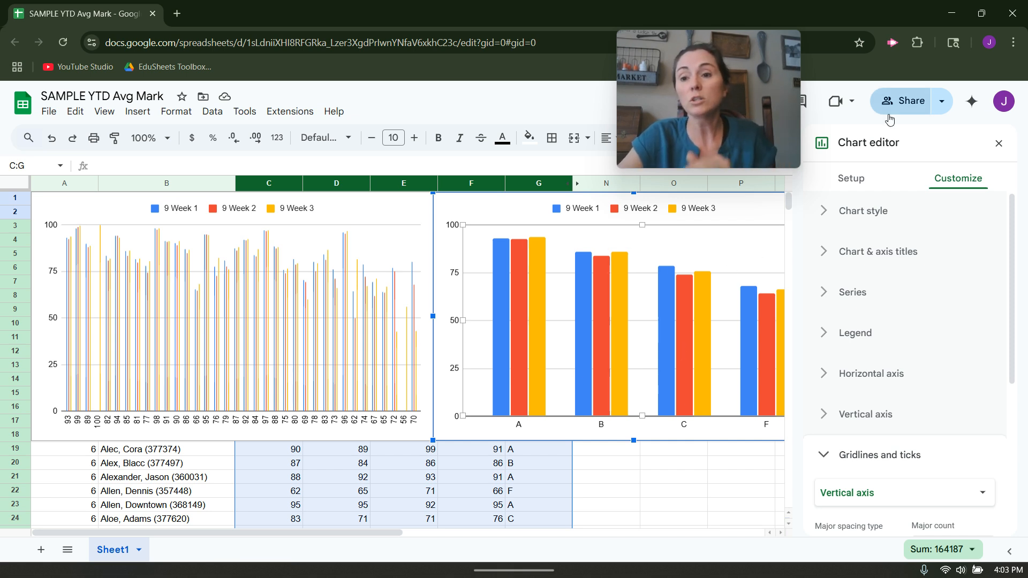
{"action": "left_click", "coordinate": [999, 143]}
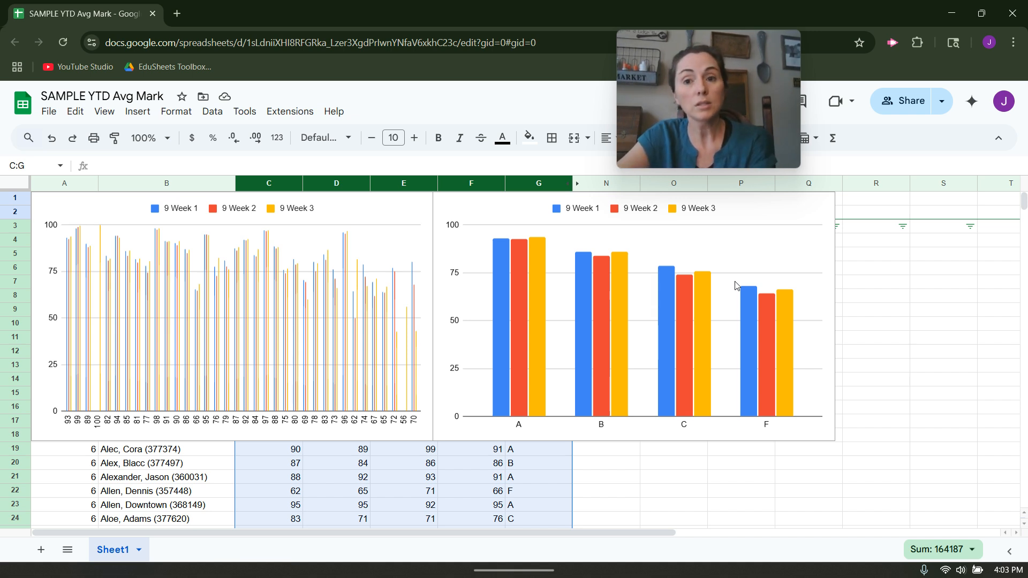
{"action": "mouse_move", "coordinate": [602, 570]}
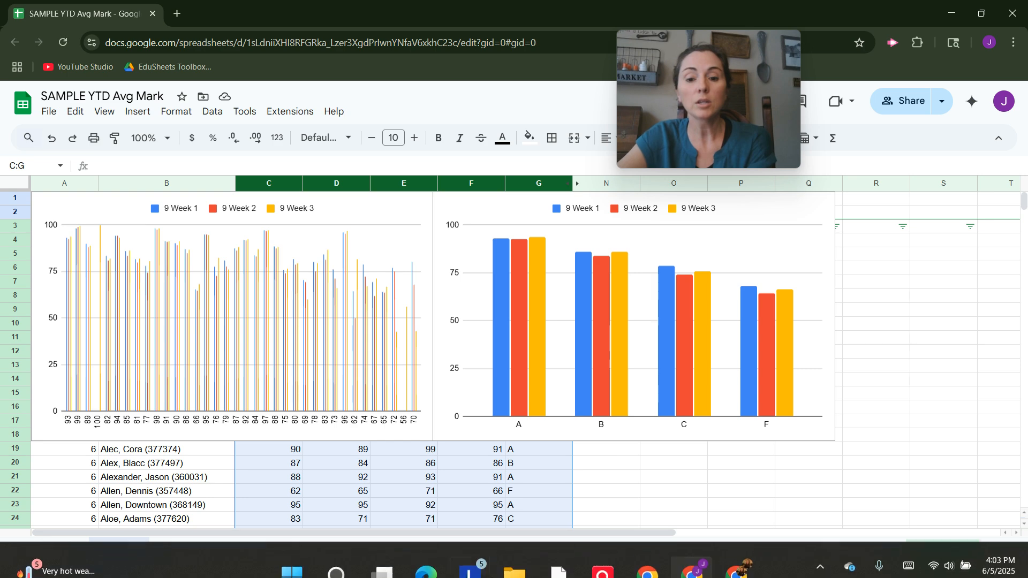
{"action": "mouse_move", "coordinate": [734, 558]}
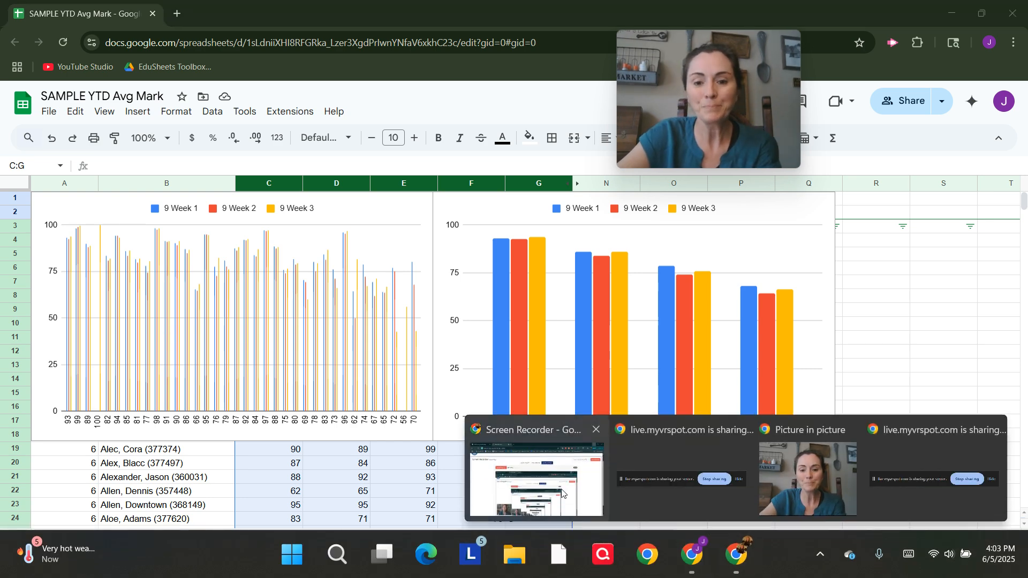